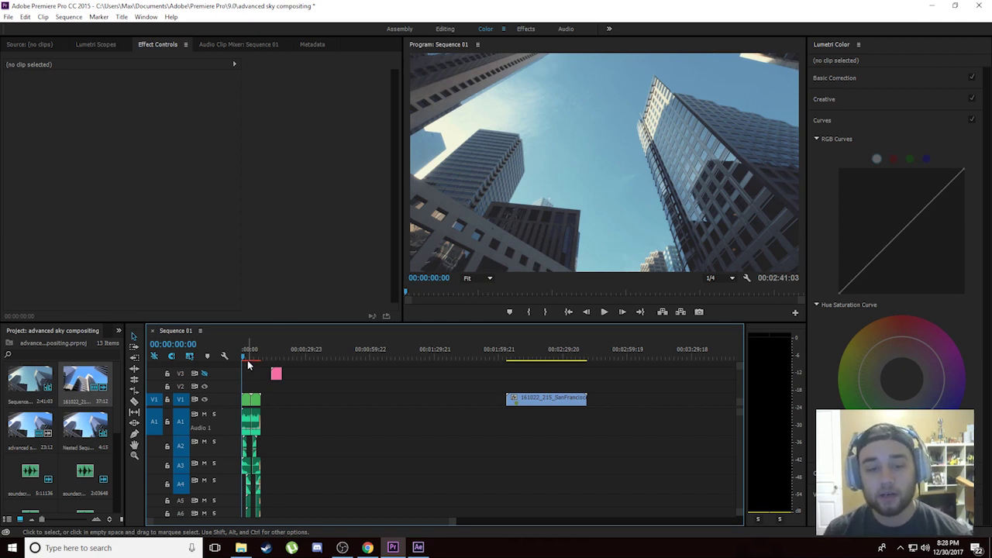
# Scrub Sequence 01 to the San Francisco skyline clip on track V1
pyautogui.moveTo(248, 358); pyautogui.dragTo(564, 406)
# Replace the skyline clip with a linked After Effects composition, Linked Comp 07
pyautogui.rightClick(564, 406)
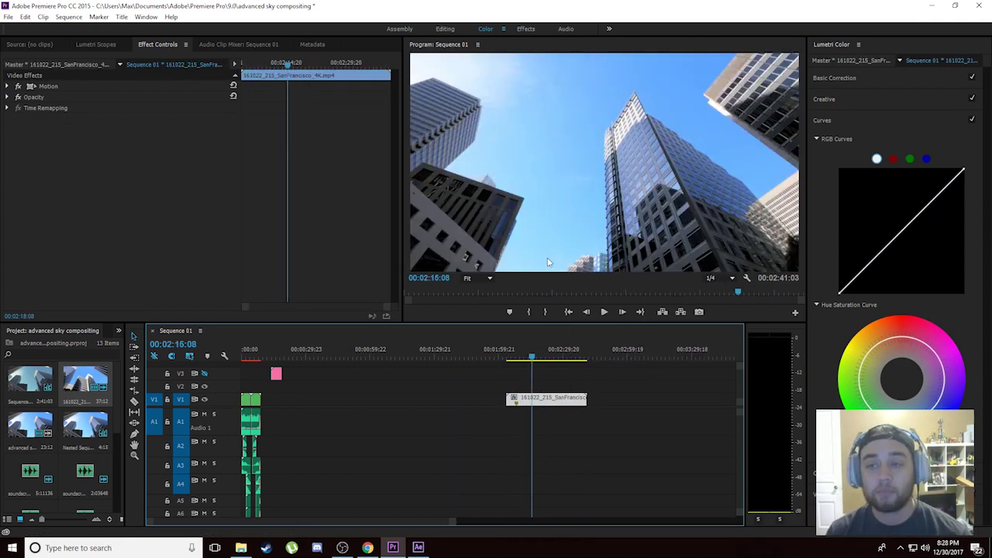
pyautogui.rightClick(554, 402)
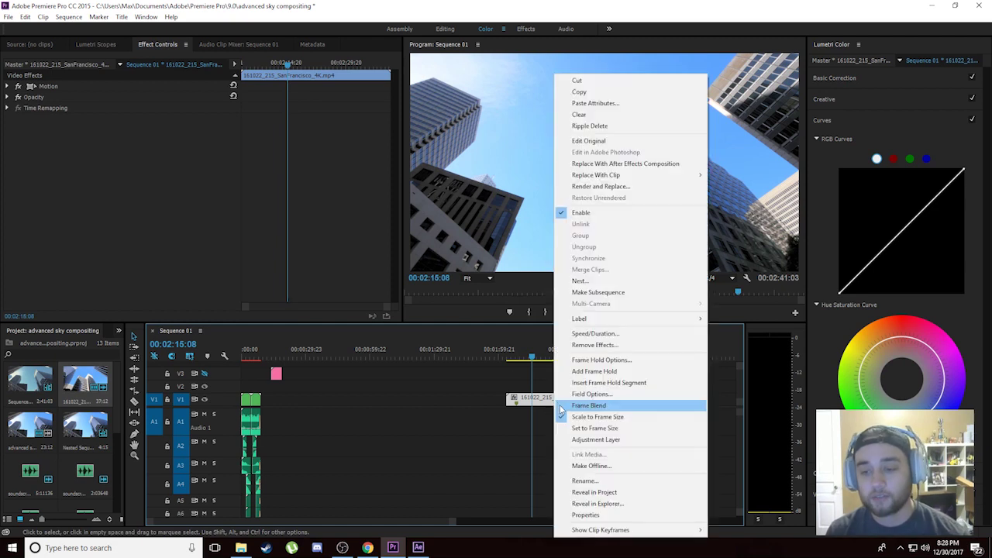
pyautogui.click(654, 165)
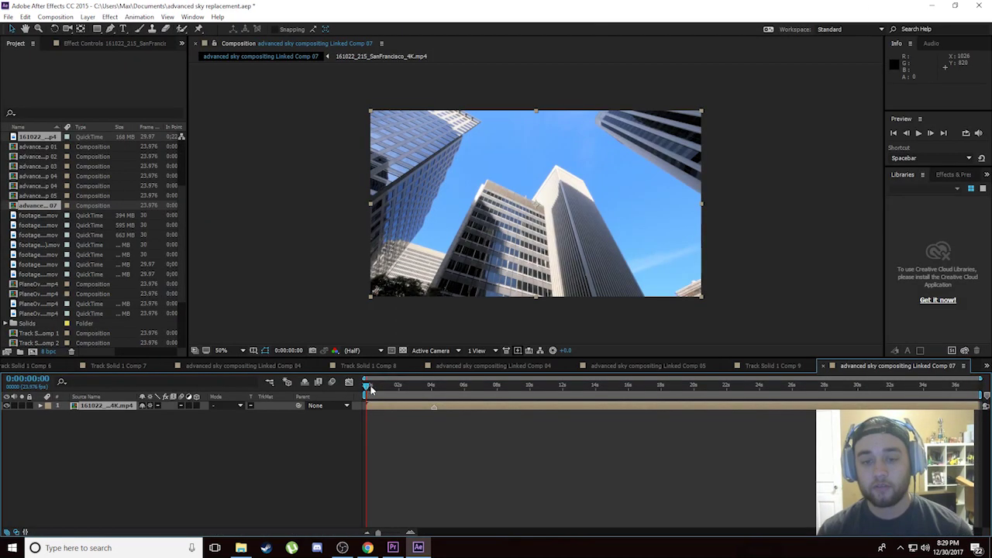
pyautogui.moveTo(368, 387)
pyautogui.mouseDown()
pyautogui.moveTo(489, 389)
pyautogui.moveTo(377, 395)
pyautogui.mouseUp()
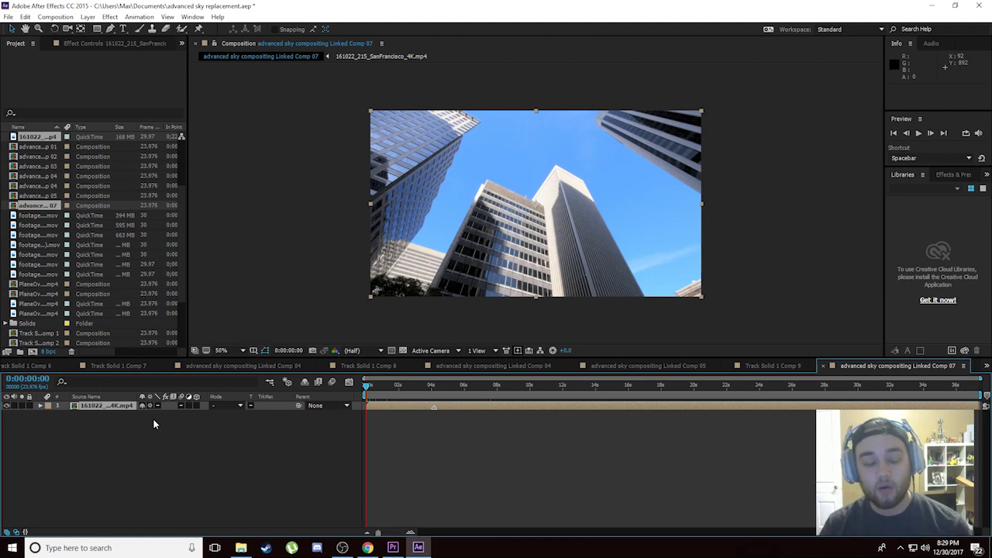
# Toggle which layer columns the Linked Comp 07 timeline shows from the Source Name header's Columns menu
pyautogui.rightClick(112, 398)
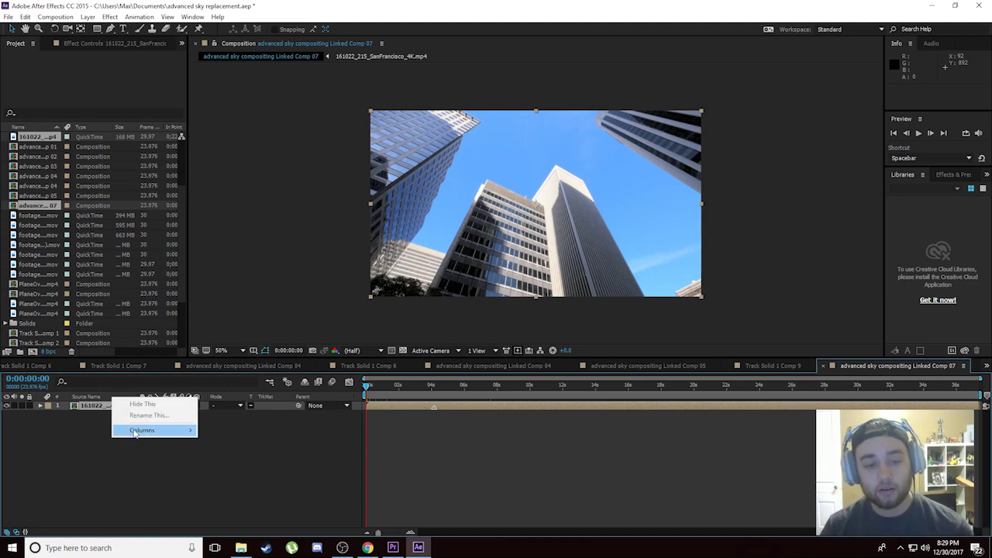
pyautogui.moveTo(135, 432)
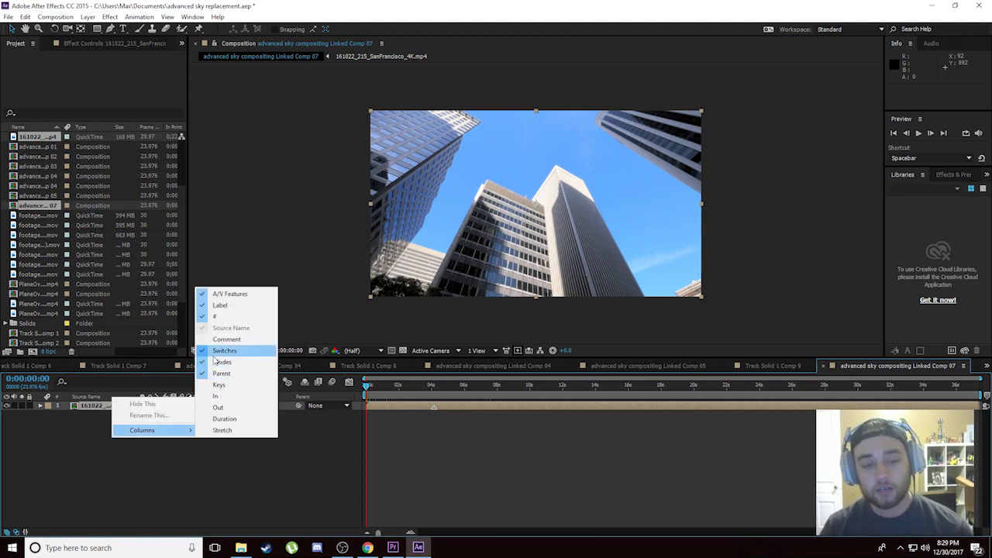
pyautogui.click(298, 461)
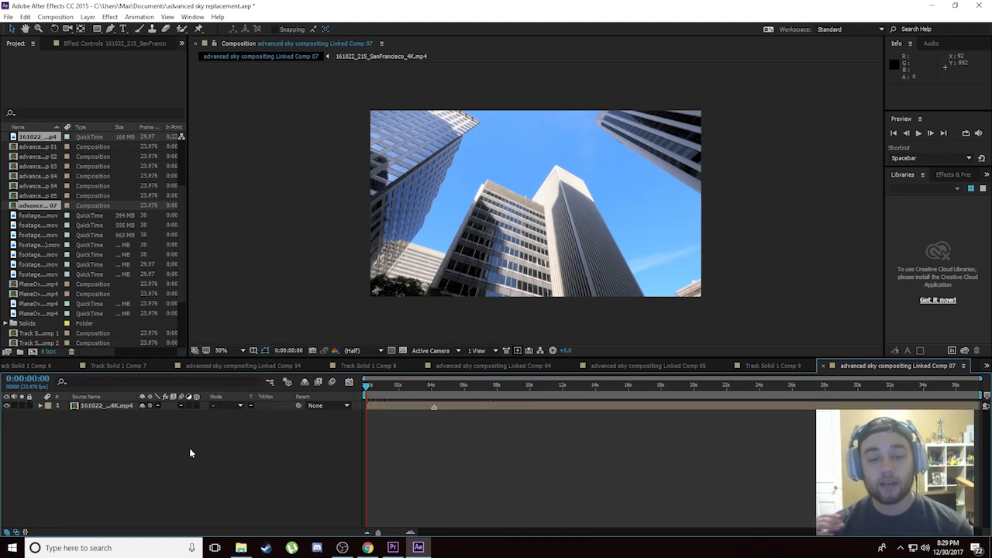
# Show the Modes column and apply 3D Camera Tracker, found by searching '3d camera', to the skyline layer
pyautogui.click(150, 406)
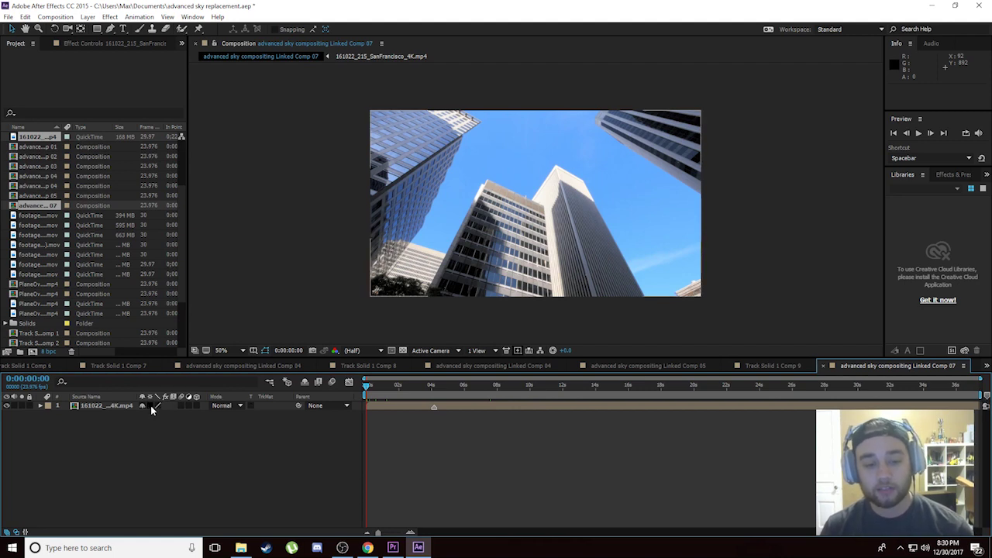
pyautogui.click(954, 177)
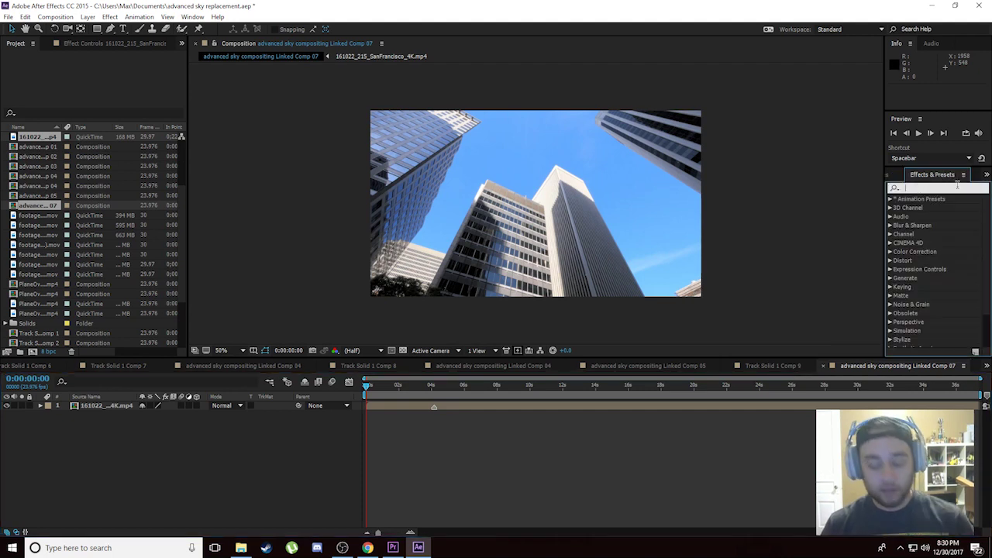
pyautogui.write('3d camerfa')
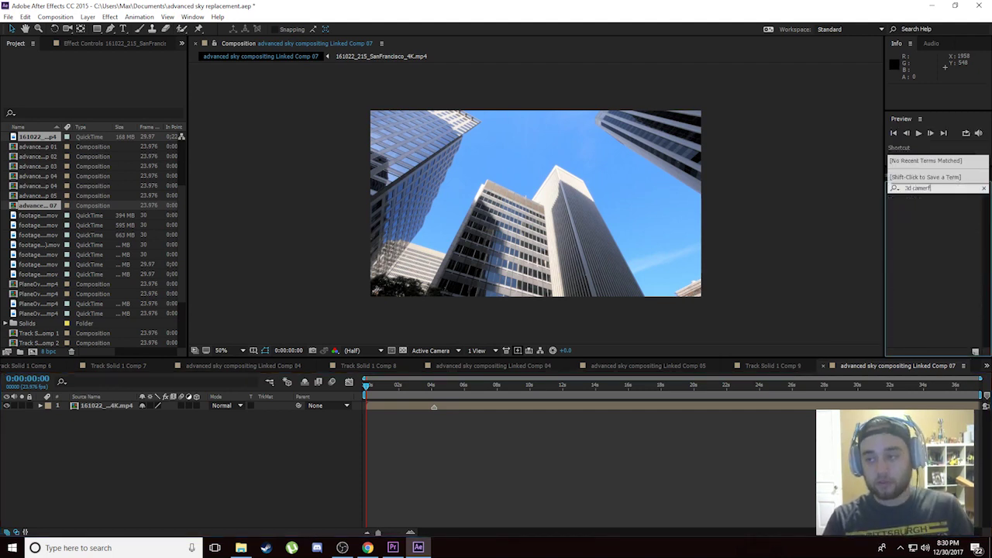
pyautogui.press('BackSpace')
pyautogui.press('BackSpace')
pyautogui.write('a')
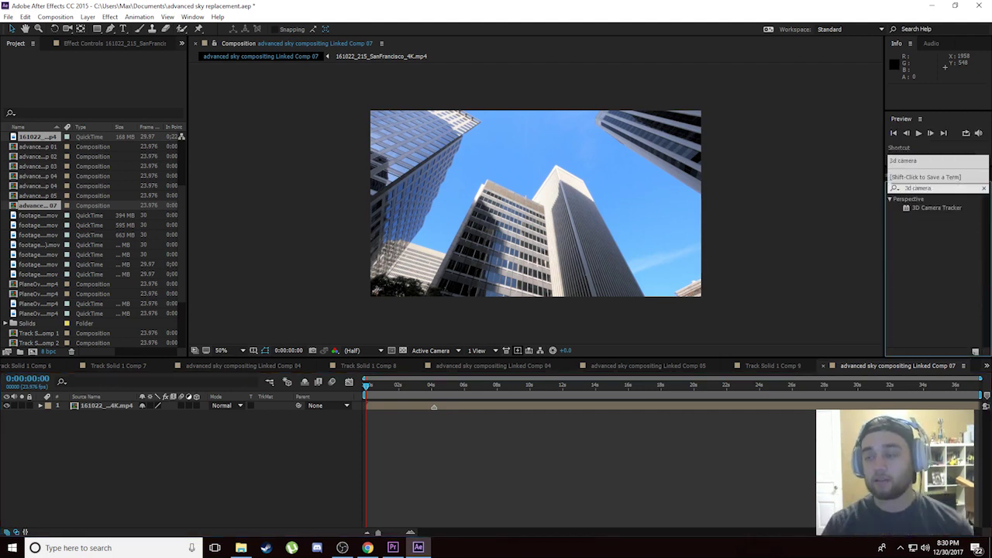
pyautogui.moveTo(939, 209); pyautogui.dragTo(116, 409)
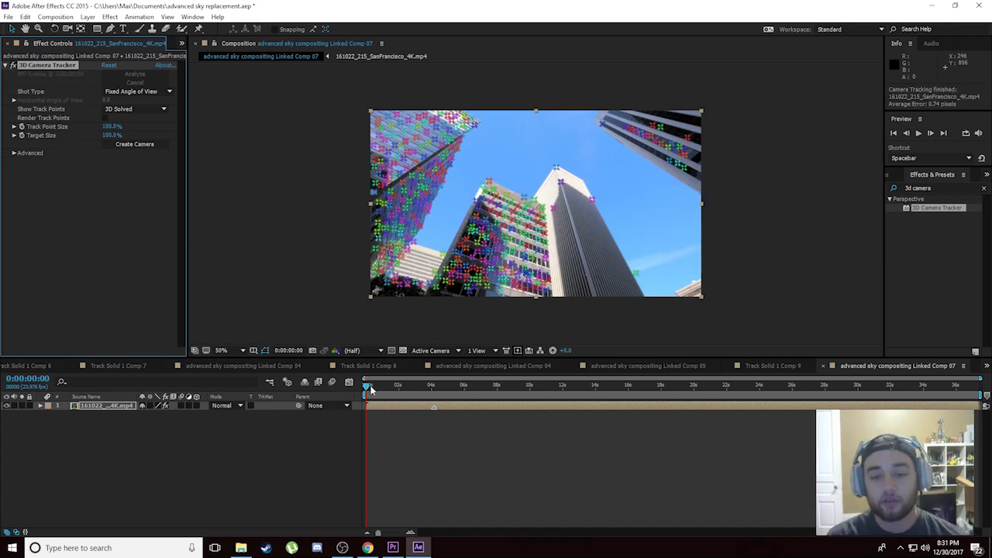
# Scrub back and forth to review the solved track points over the skyline buildings
pyautogui.moveTo(370, 389); pyautogui.dragTo(392, 384)
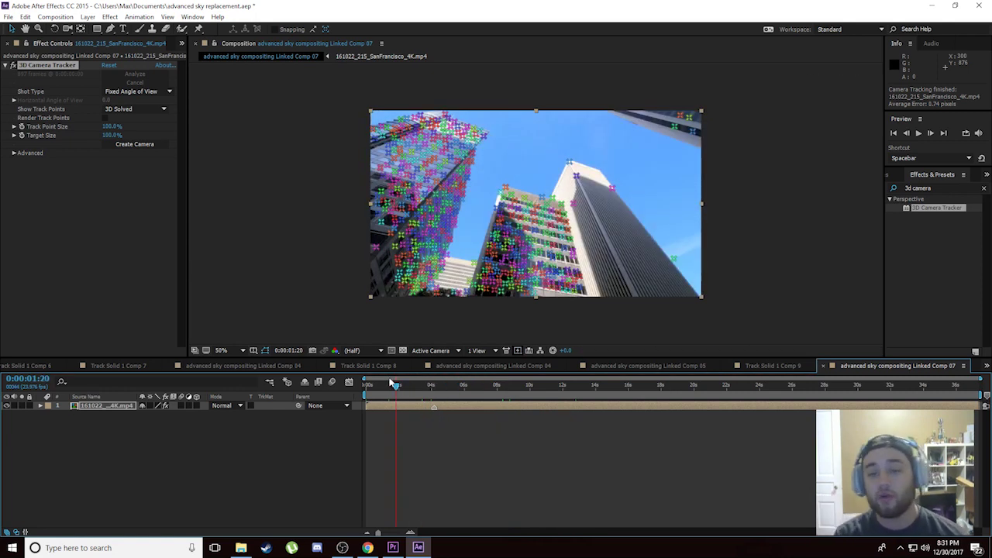
pyautogui.moveTo(397, 383); pyautogui.dragTo(370, 391)
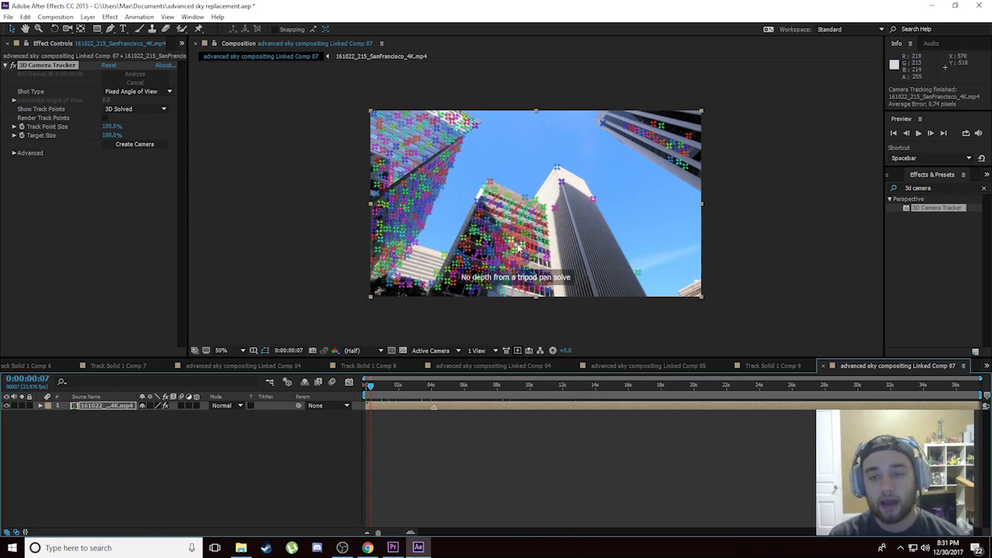
# Create a solid and camera from the chosen track points and move the green solid into the sky
pyautogui.rightClick(517, 200)
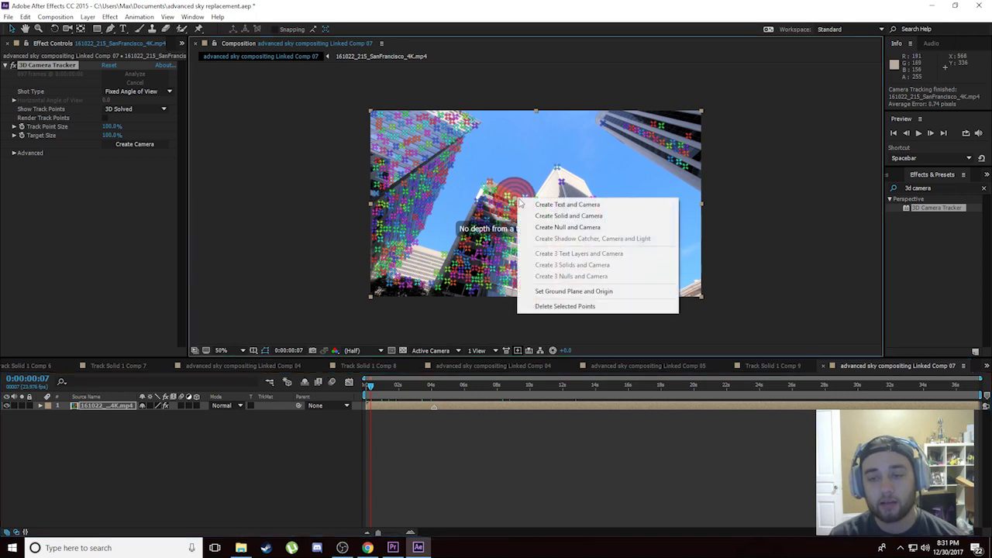
pyautogui.click(557, 217)
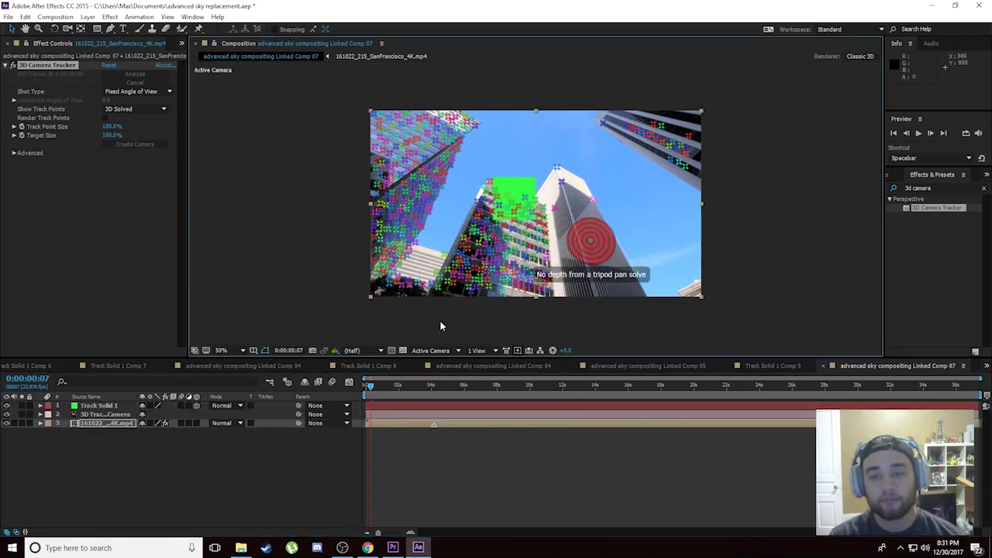
pyautogui.click(94, 405)
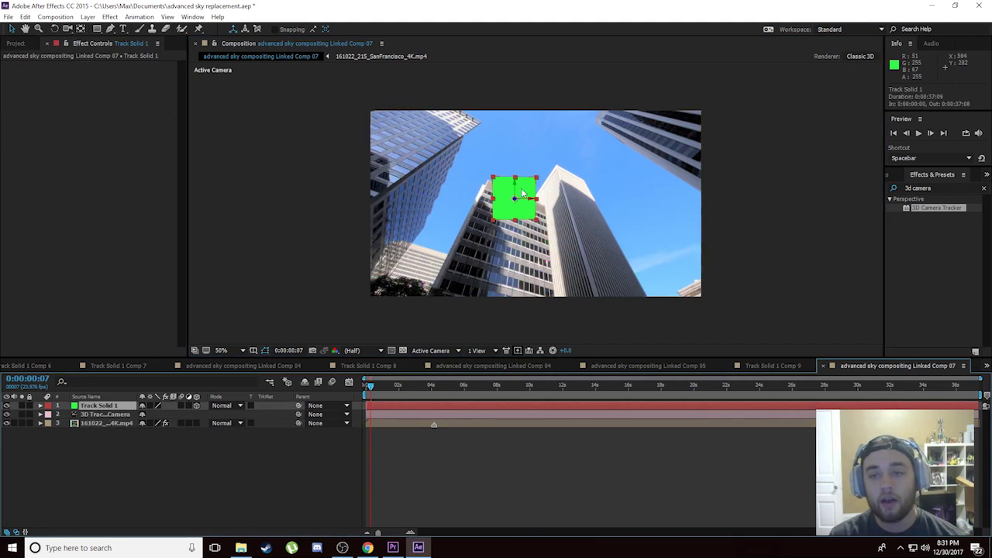
pyautogui.moveTo(530, 192); pyautogui.dragTo(563, 141)
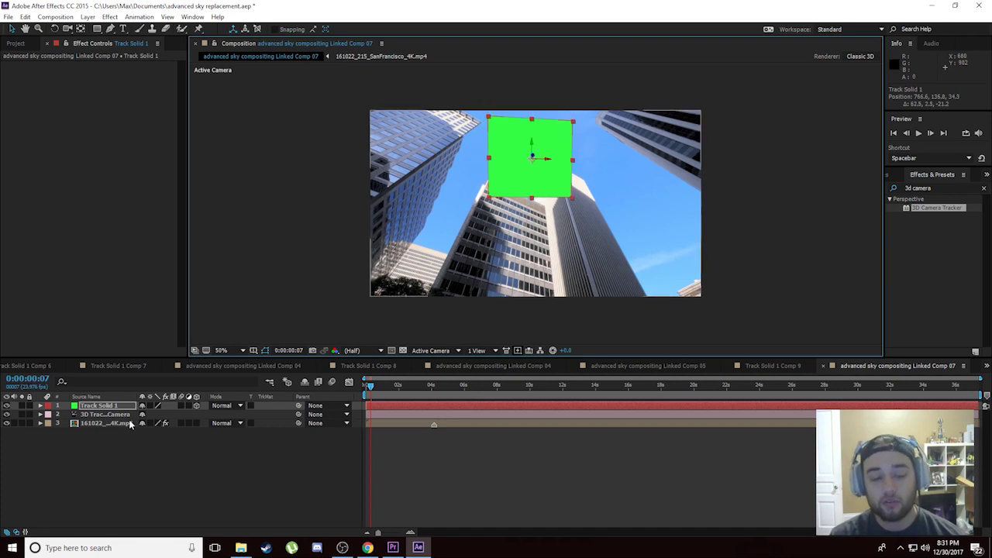
# Pre-compose the Track Solid 1 layer into a new comp, Track Solid 1 Comp 10
pyautogui.rightClick(102, 406)
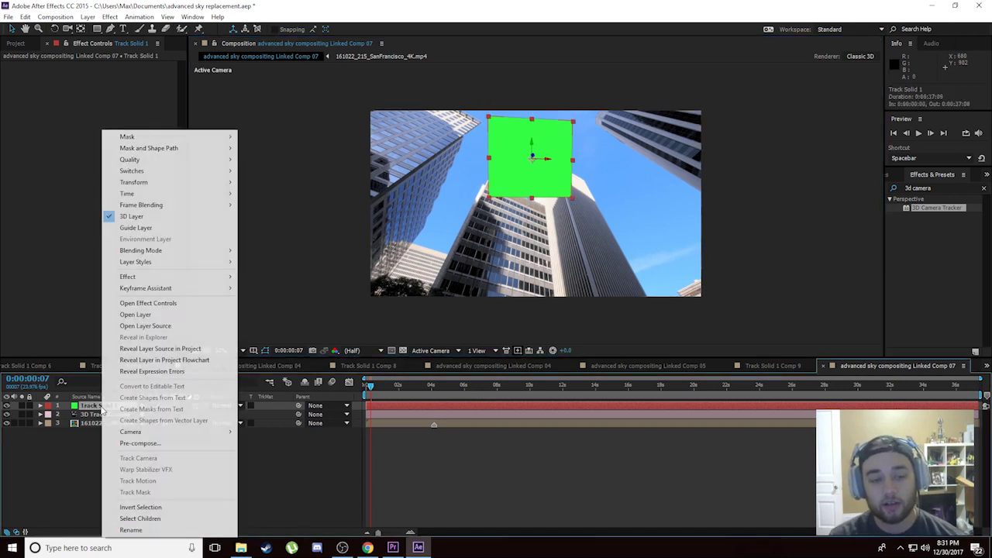
pyautogui.click(149, 446)
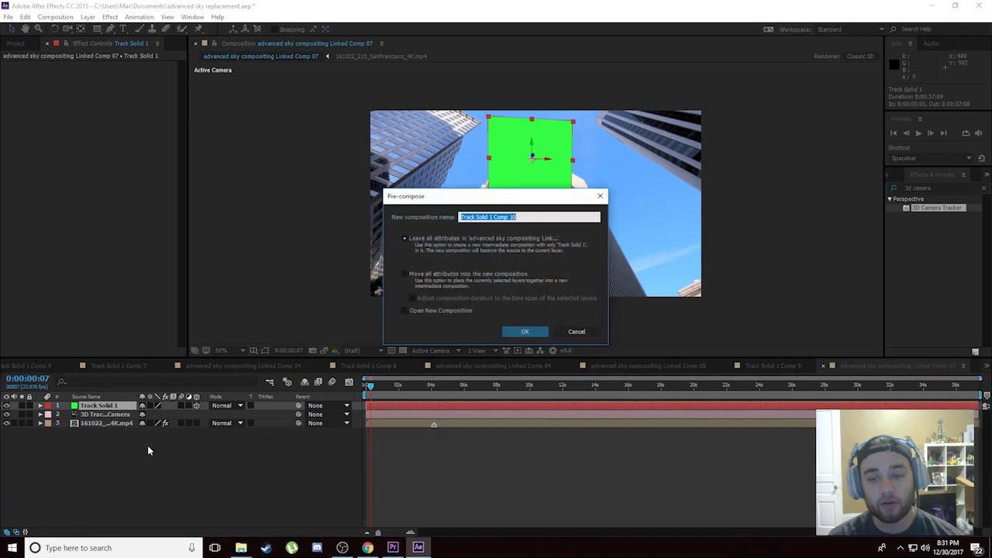
pyautogui.click(527, 332)
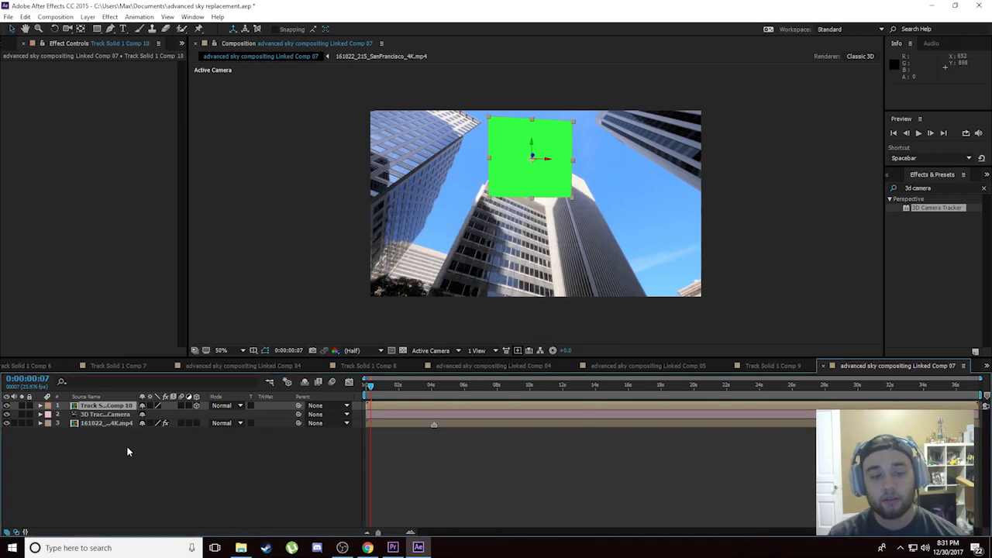
# Open the Track Solid 1 Comp 10 precomp and delete its green Track Solid 1 layer
pyautogui.click(103, 408)
pyautogui.doubleClick(103, 408)
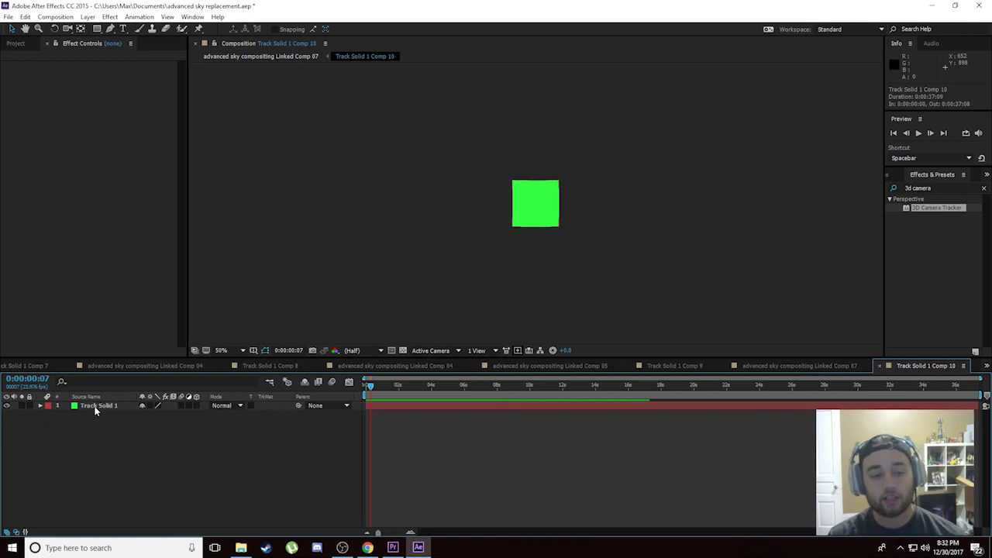
pyautogui.click(102, 410)
pyautogui.press('Delete')
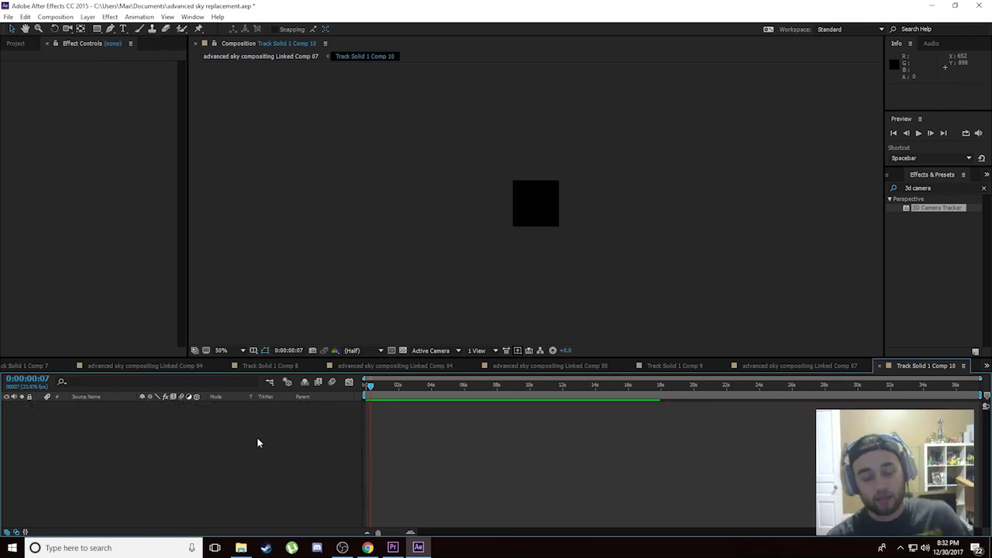
pyautogui.scroll(1, 594, 185)
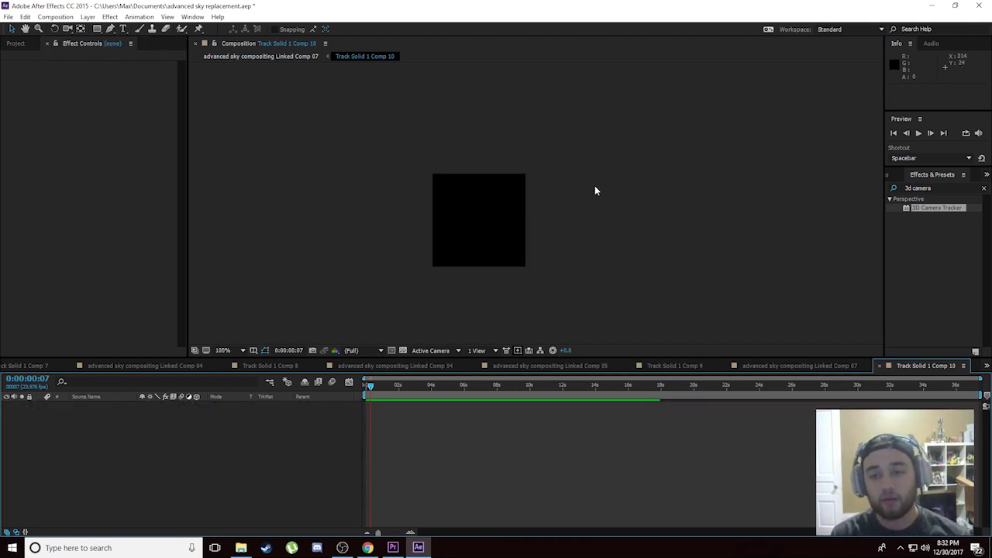
pyautogui.scroll(2, 338, 259)
pyautogui.scroll(-3, 390, 248)
pyautogui.scroll(2, 304, 214)
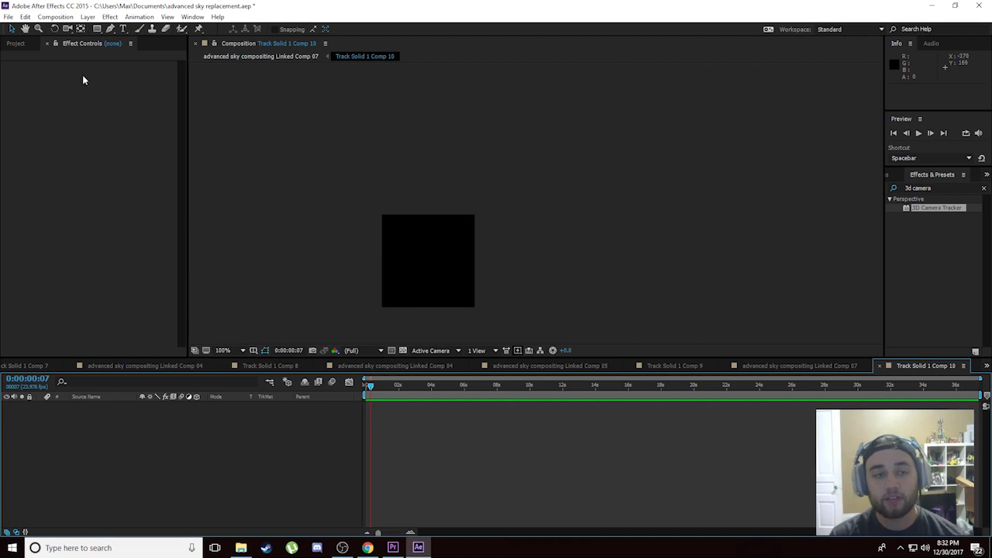
# Set the composition width to 1920 in Composition Settings, keeping the aspect ratio locked
pyautogui.click(55, 16)
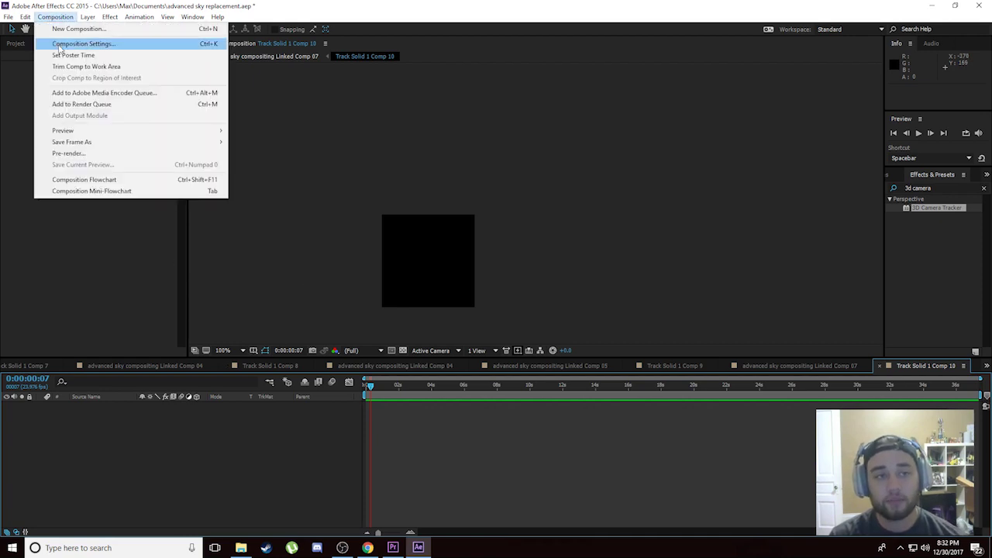
pyautogui.click(60, 45)
pyautogui.click(431, 212)
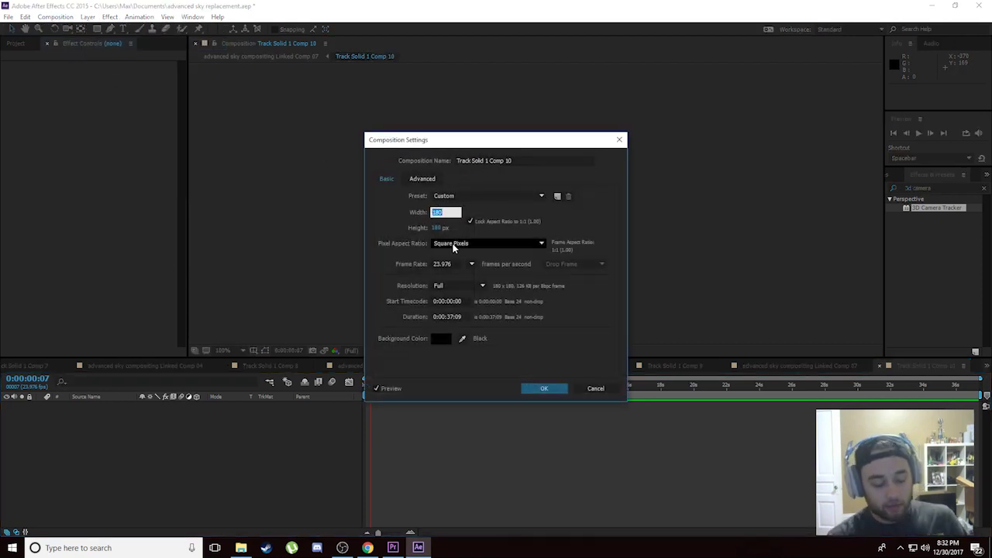
pyautogui.write('1920')
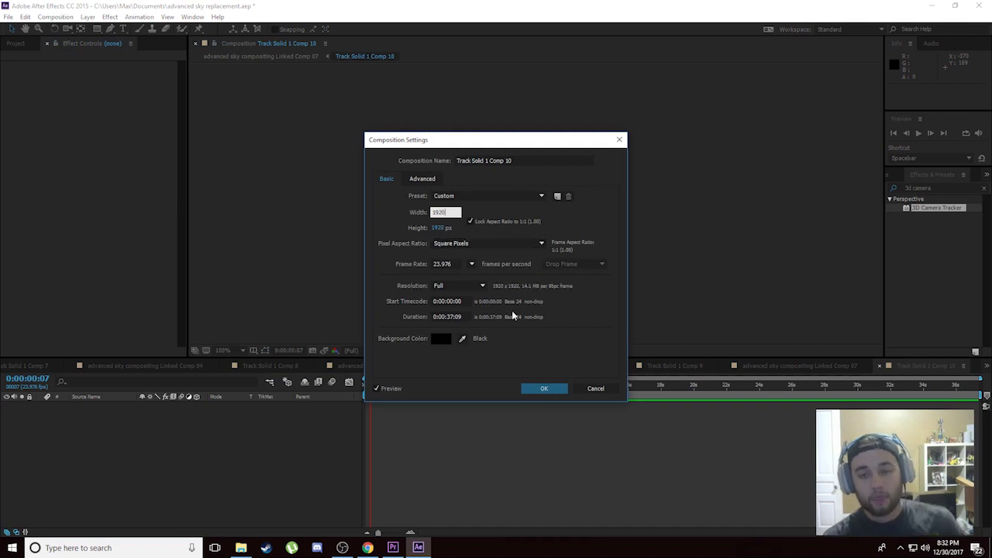
pyautogui.click(543, 387)
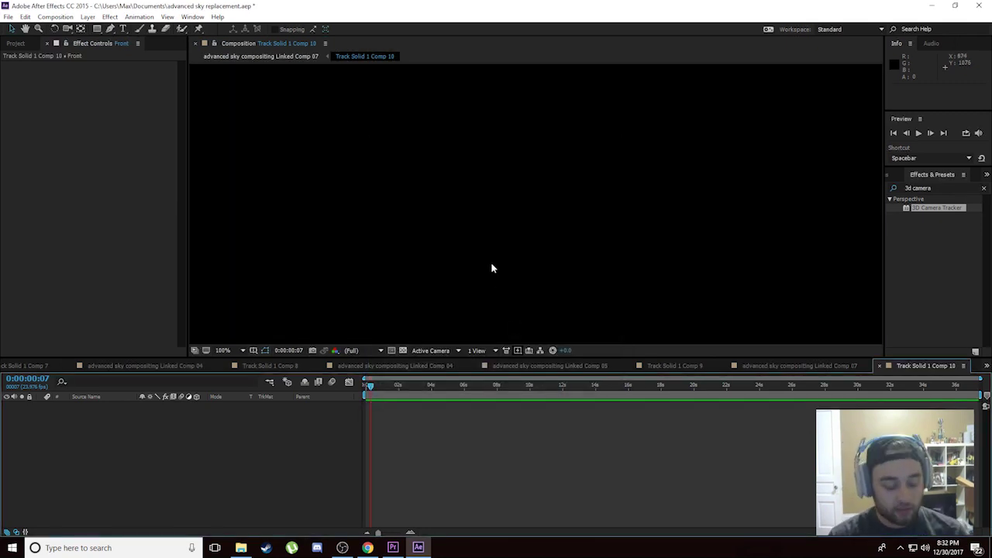
# Show the Project panel's item list, then switch to the browser's FootageCrate meteor search results
pyautogui.scroll(-4, 469, 248)
pyautogui.scroll(-1, 452, 262)
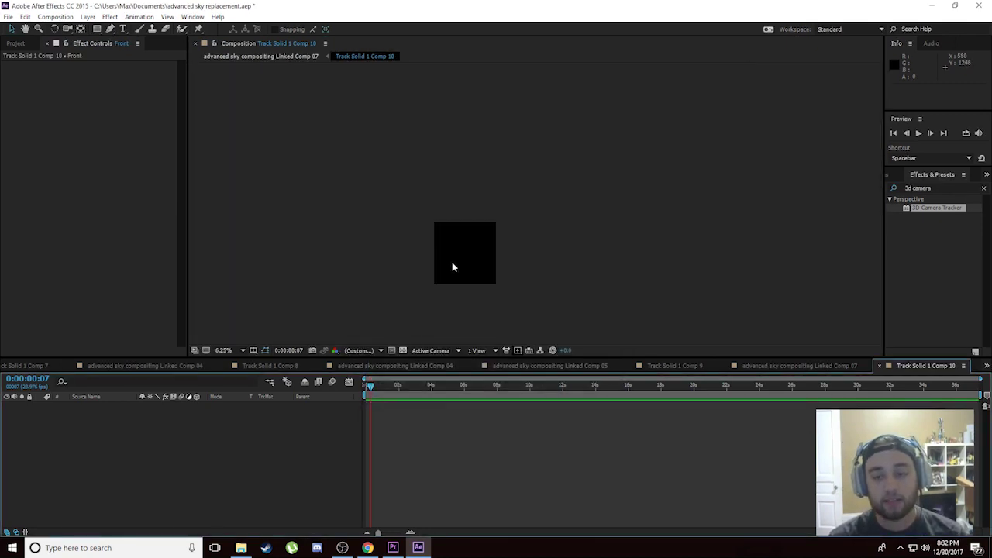
pyautogui.scroll(1, 452, 262)
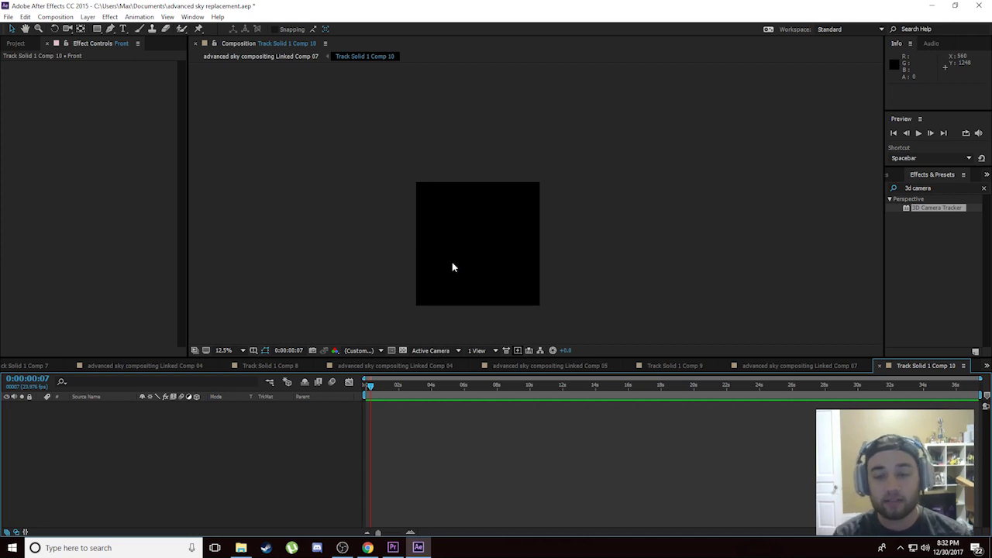
pyautogui.click(6, 45)
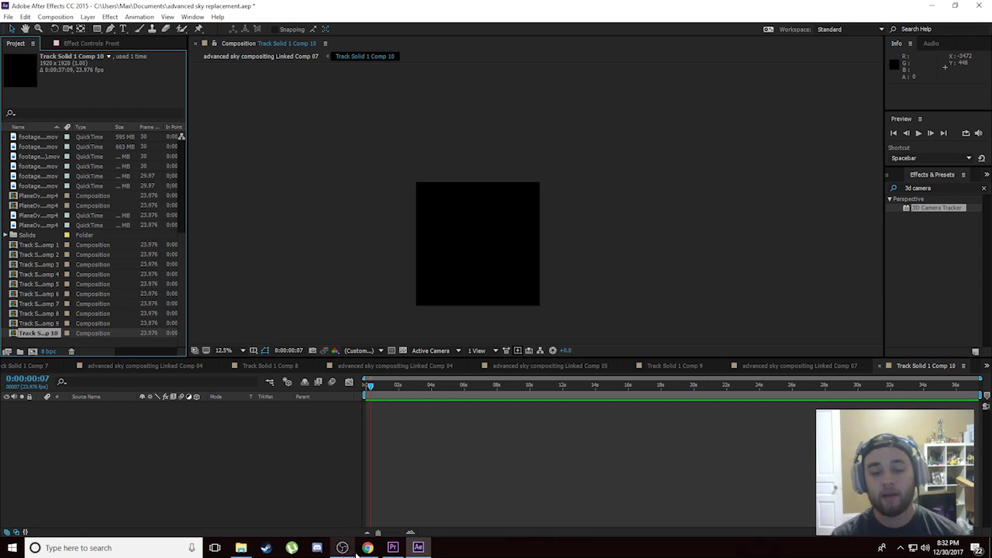
pyautogui.click(367, 547)
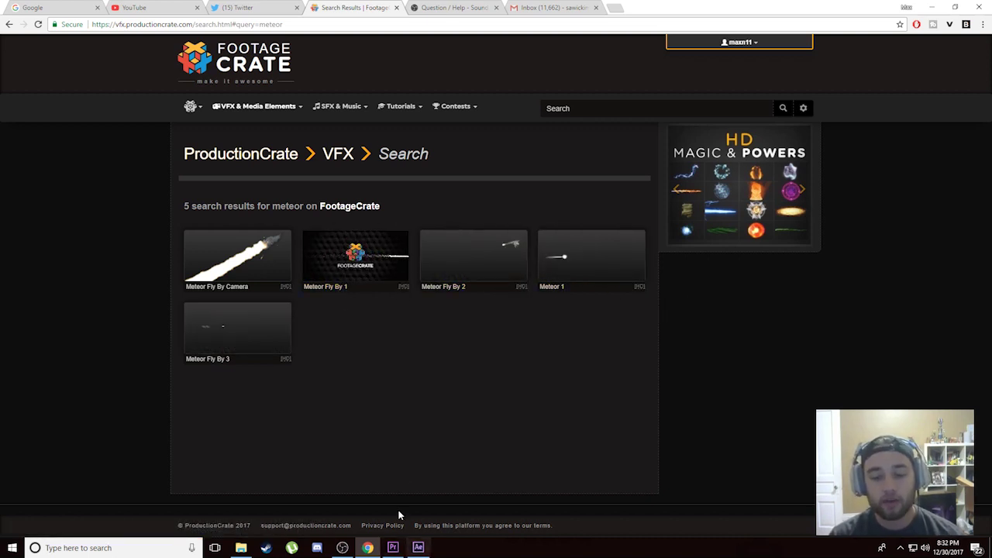
pyautogui.click(419, 547)
pyautogui.scroll(2, 99, 255)
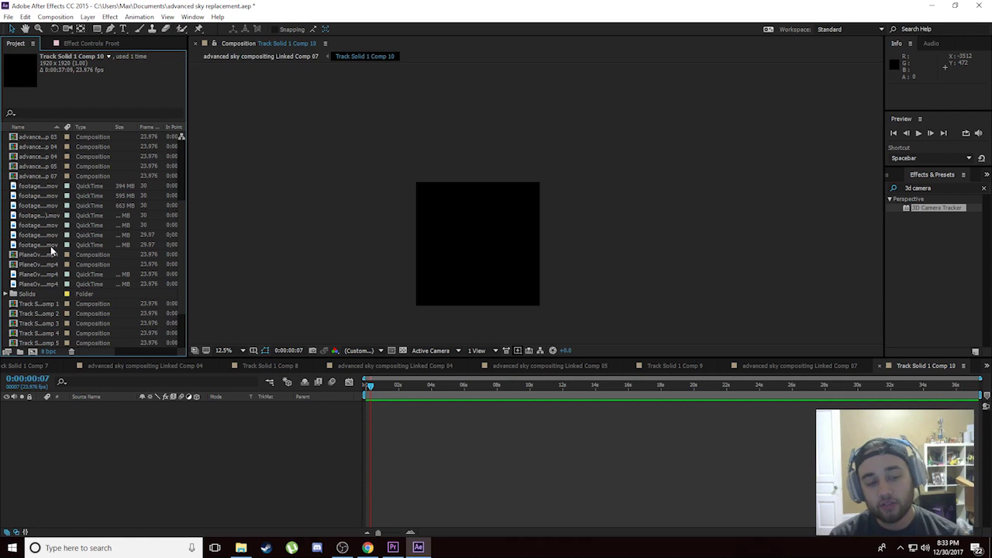
# Add footagecrate-meteor-fly-by-2.mov to Track Solid 1 Comp 10, scaled up and shifted left
pyautogui.moveTo(39, 235); pyautogui.dragTo(128, 423)
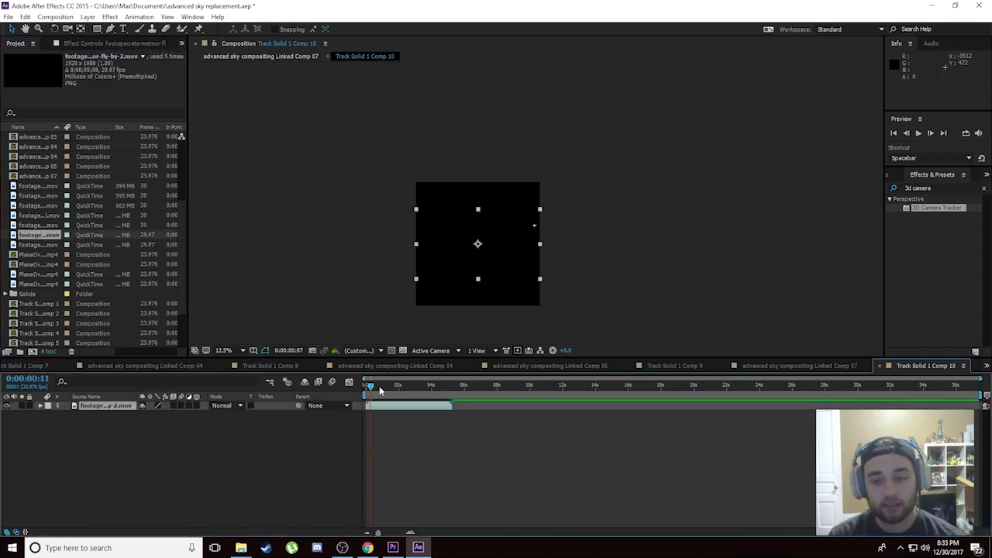
pyautogui.moveTo(379, 387)
pyautogui.mouseDown()
pyautogui.moveTo(426, 386)
pyautogui.moveTo(417, 385)
pyautogui.mouseUp()
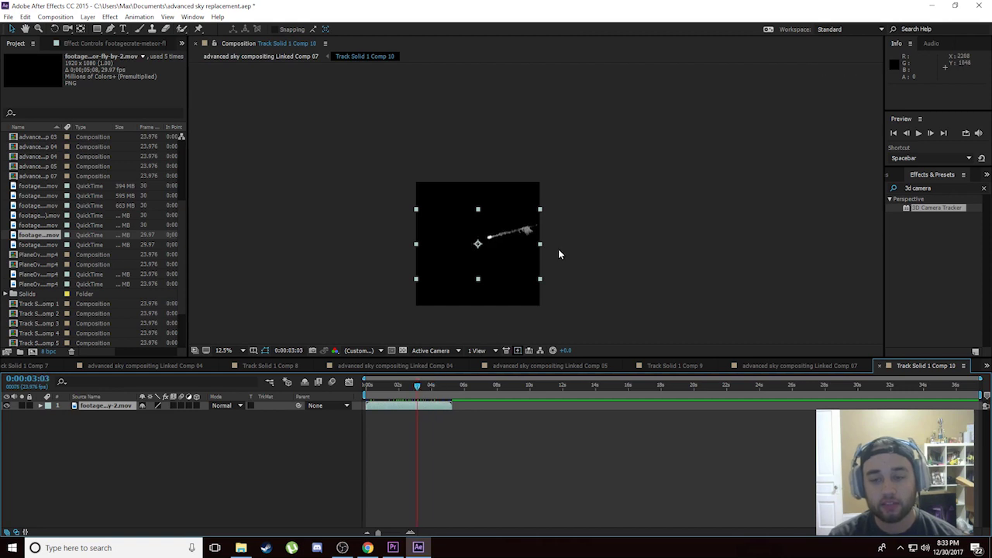
pyautogui.moveTo(540, 209); pyautogui.dragTo(482, 234)
pyautogui.moveTo(422, 385)
pyautogui.mouseDown()
pyautogui.moveTo(457, 387)
pyautogui.moveTo(381, 387)
pyautogui.moveTo(404, 388)
pyautogui.mouseUp()
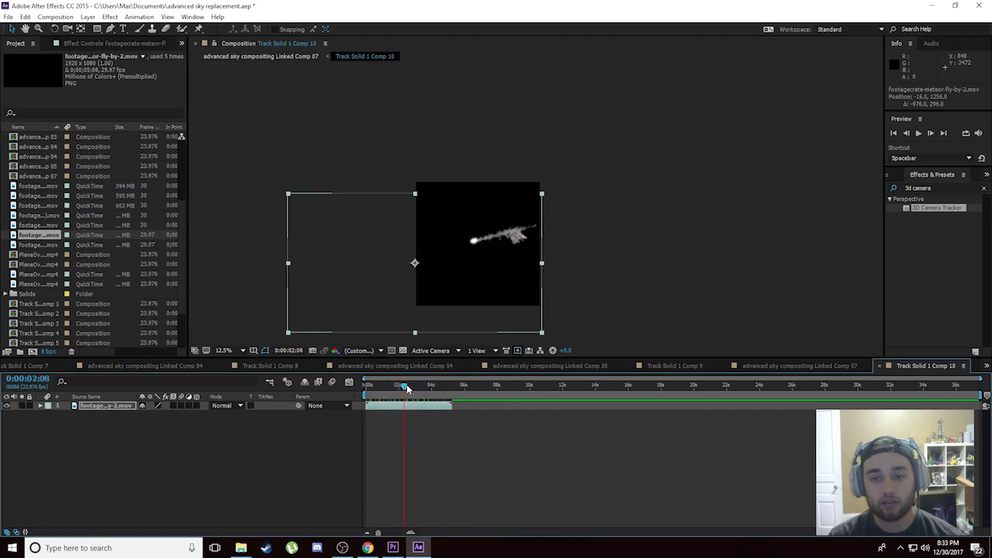
pyautogui.click(794, 369)
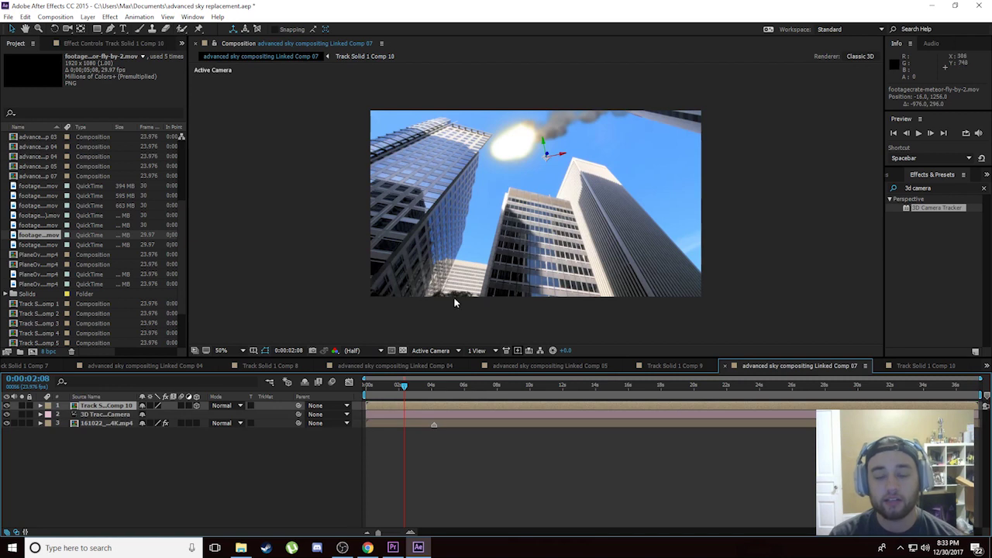
# Preview the meteor passing over the buildings and nudge the meteor layer within the 3D scene
pyautogui.click(403, 394)
pyautogui.moveTo(403, 393)
pyautogui.mouseDown()
pyautogui.moveTo(415, 387)
pyautogui.moveTo(398, 387)
pyautogui.mouseUp()
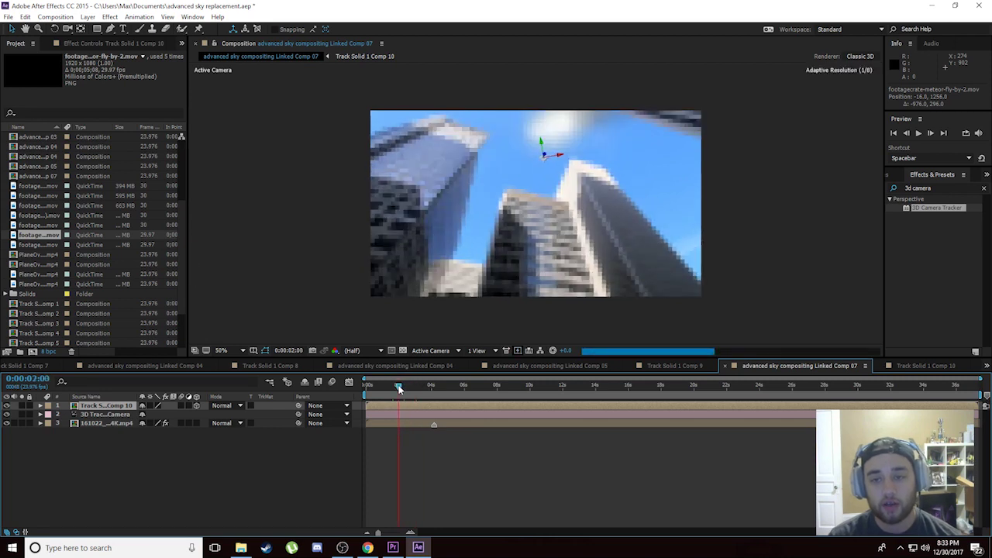
pyautogui.moveTo(607, 135); pyautogui.dragTo(612, 175)
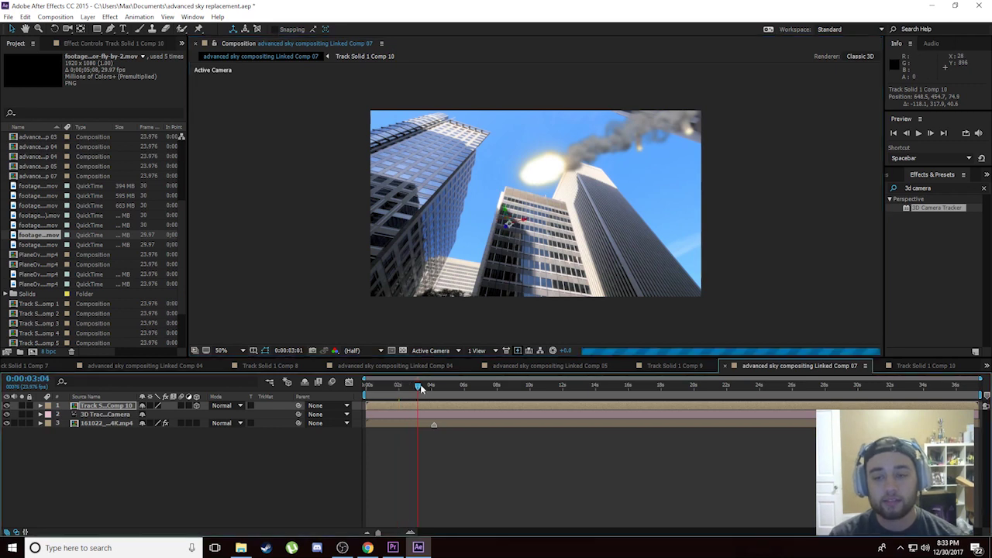
pyautogui.moveTo(398, 386); pyautogui.dragTo(397, 387)
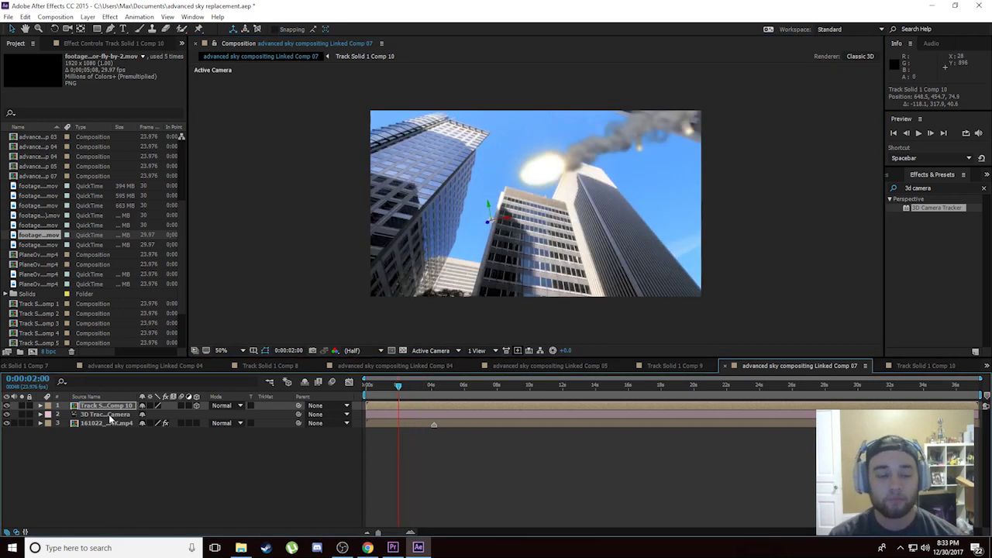
# Rotate the meteor layer to 39° Z and position it at 1113.6, 279.3, 15.9
pyautogui.click(41, 406)
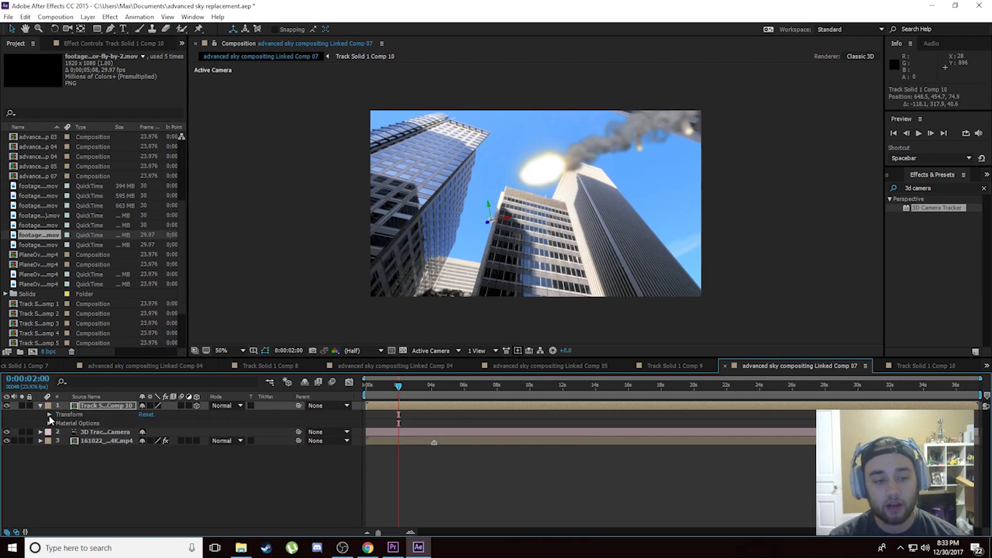
pyautogui.click(49, 414)
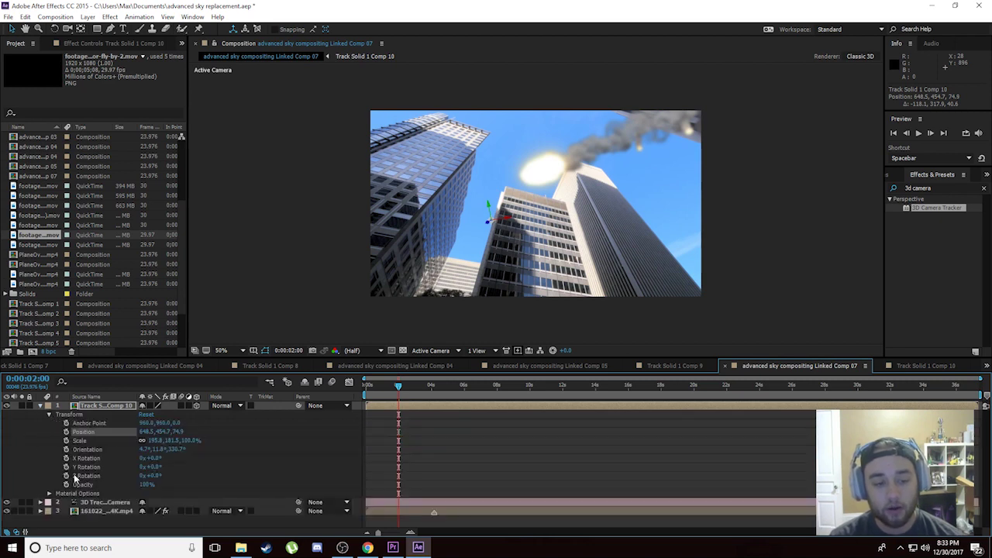
pyautogui.moveTo(151, 475); pyautogui.dragTo(166, 476)
pyautogui.moveTo(601, 196); pyautogui.dragTo(712, 194)
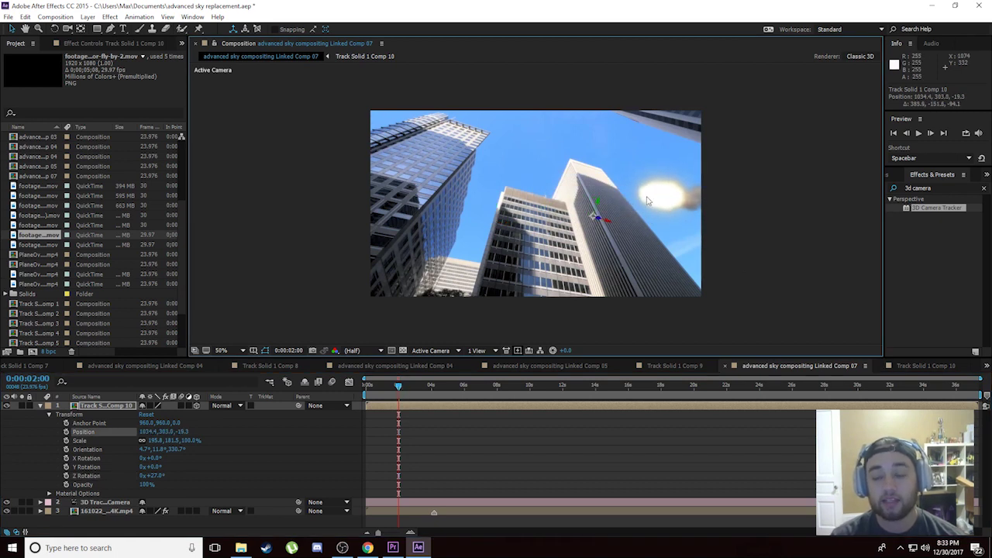
pyautogui.moveTo(398, 385)
pyautogui.mouseDown()
pyautogui.moveTo(370, 386)
pyautogui.moveTo(414, 388)
pyautogui.moveTo(405, 387)
pyautogui.mouseUp()
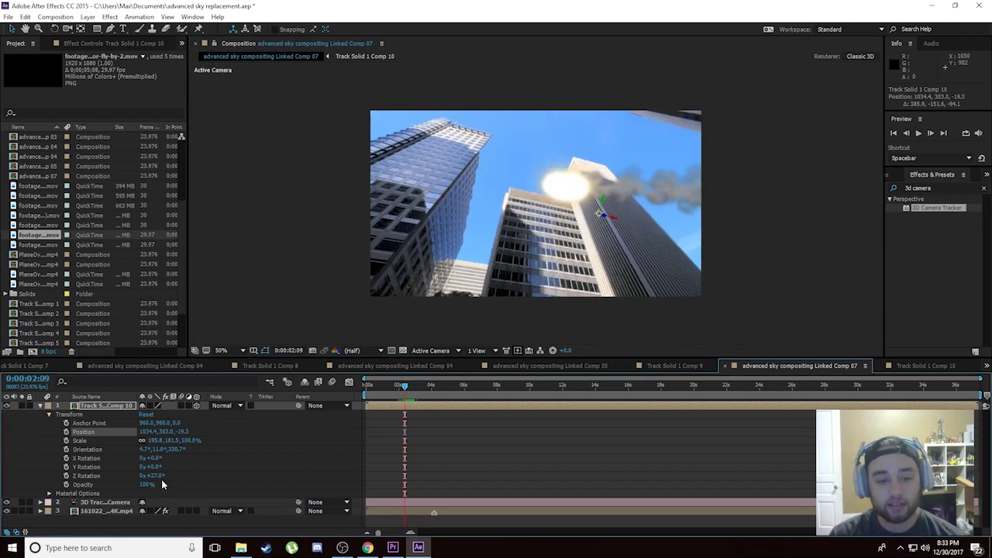
pyautogui.moveTo(152, 475); pyautogui.dragTo(174, 475)
pyautogui.moveTo(706, 222); pyautogui.dragTo(811, 248)
pyautogui.click(408, 392)
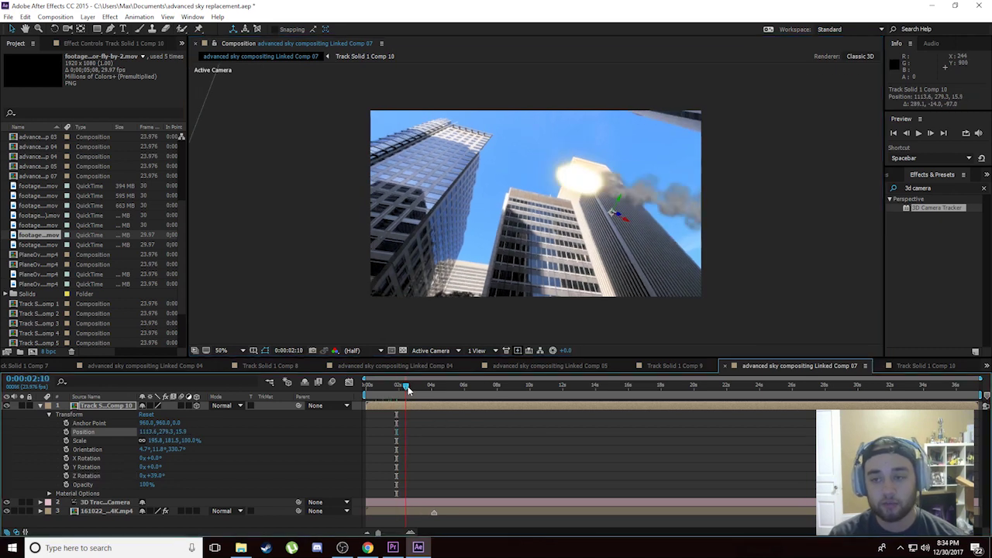
pyautogui.moveTo(409, 389)
pyautogui.mouseDown()
pyautogui.moveTo(428, 388)
pyautogui.moveTo(401, 387)
pyautogui.moveTo(404, 395)
pyautogui.mouseUp()
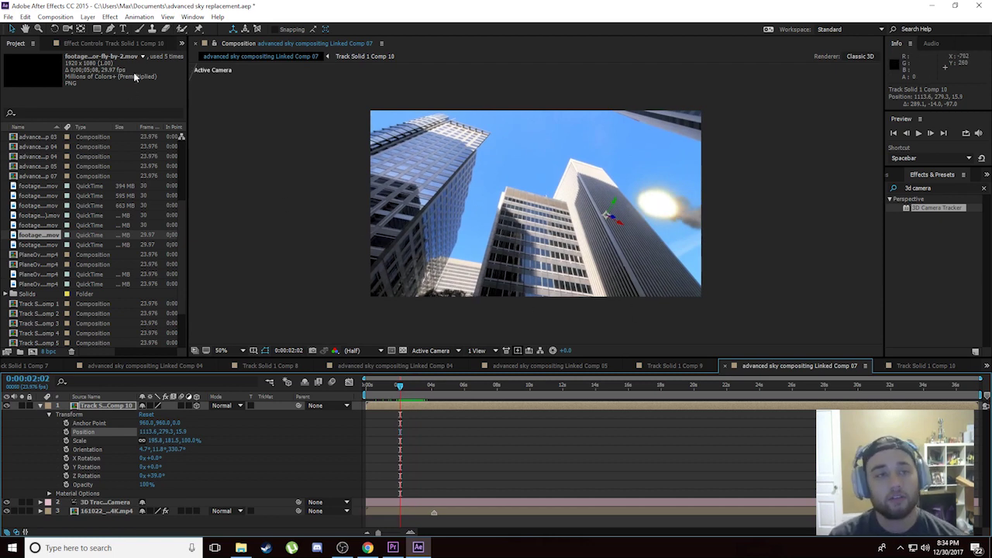
# Draw a closed Pen mask around the right-hand tower on the meteor layer
pyautogui.click(110, 29)
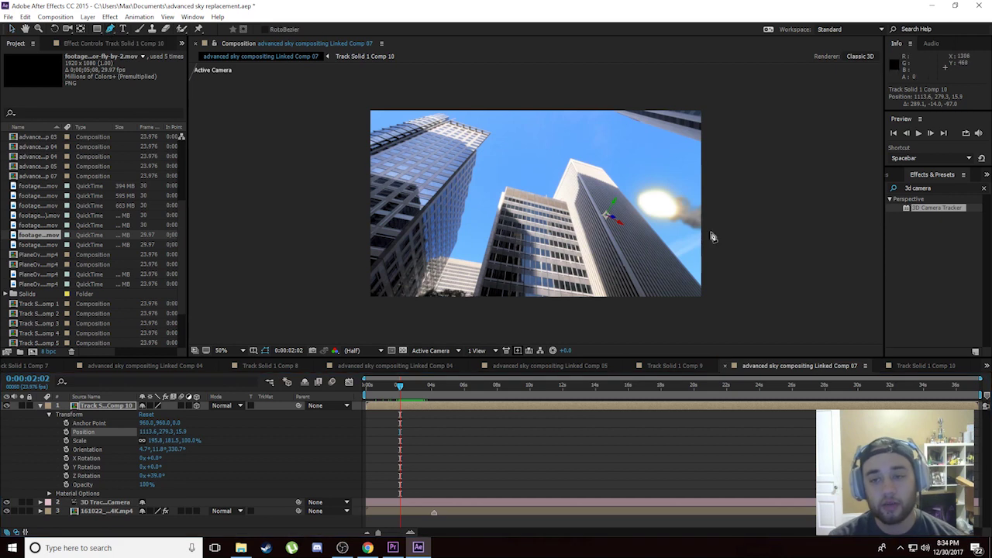
pyautogui.click(470, 295)
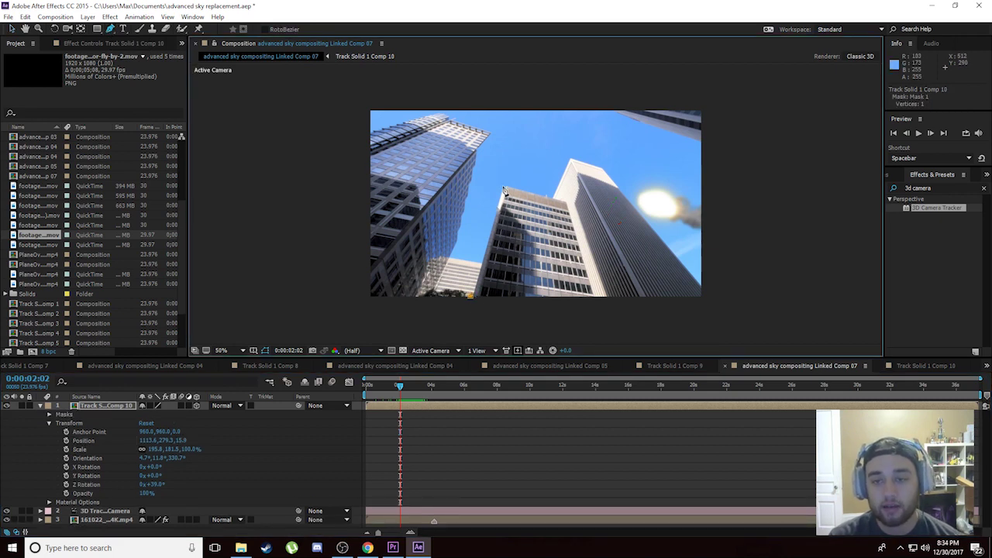
pyautogui.click(502, 188)
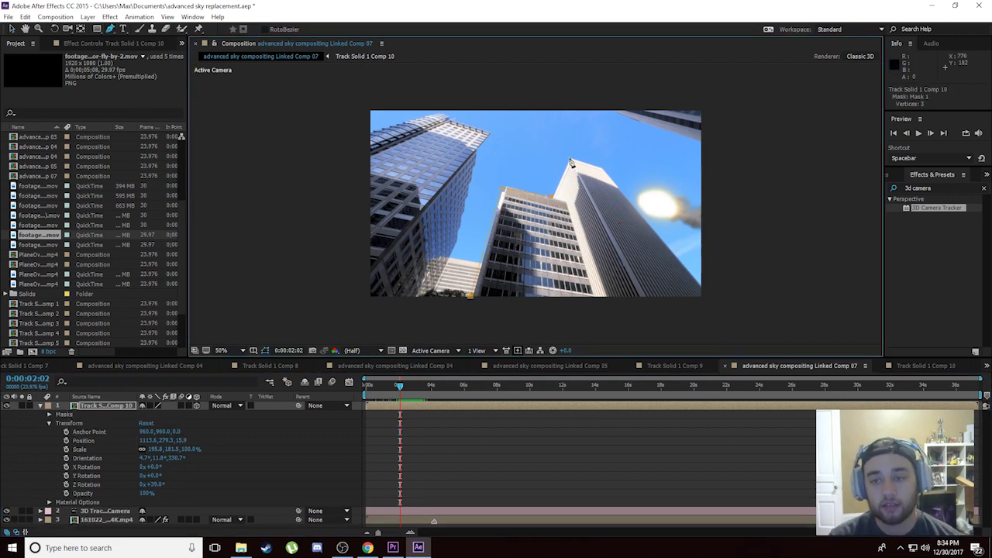
pyautogui.click(601, 165)
pyautogui.click(712, 294)
pyautogui.click(470, 295)
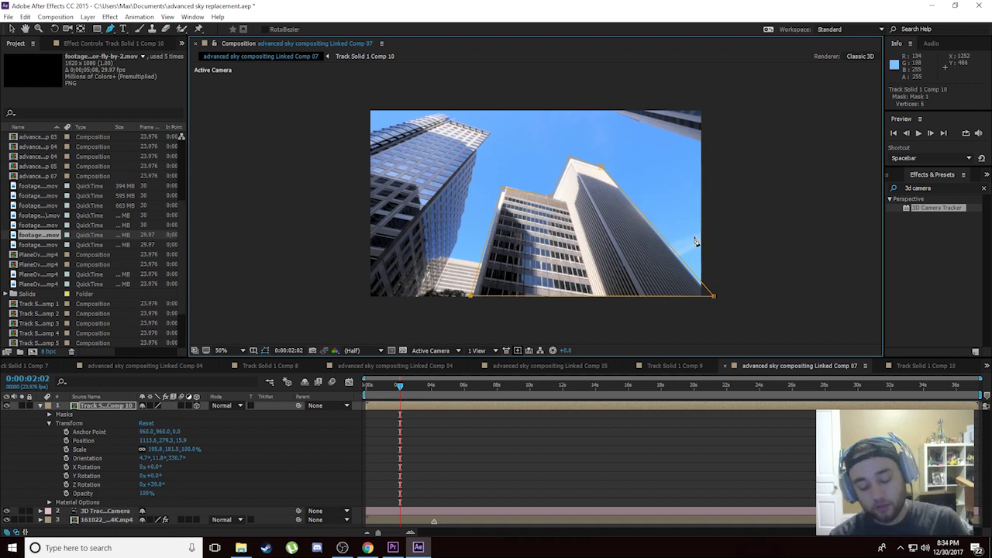
# Set Mask 1 to Subtract and scrub to check the meteor passing behind the tower
pyautogui.press('m')
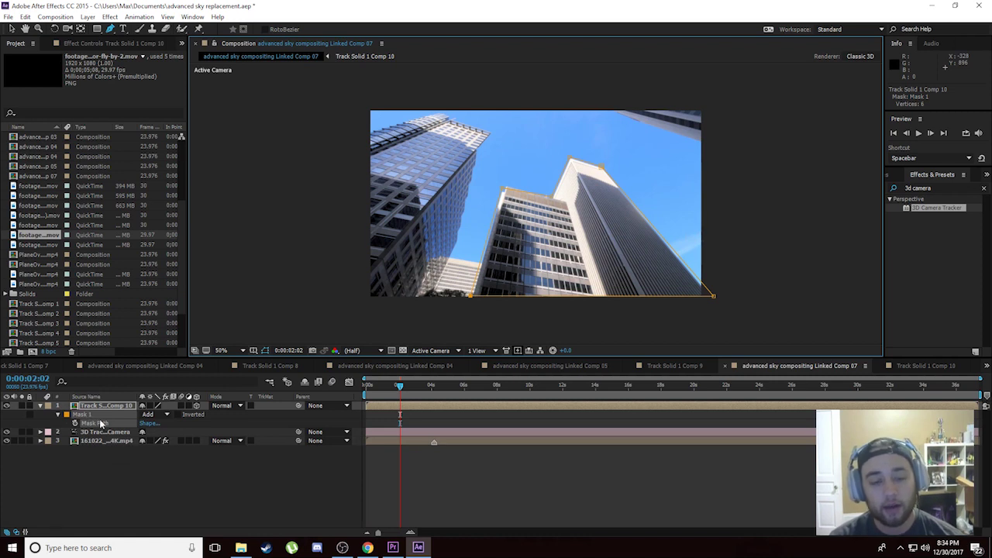
pyautogui.click(166, 418)
pyautogui.click(170, 446)
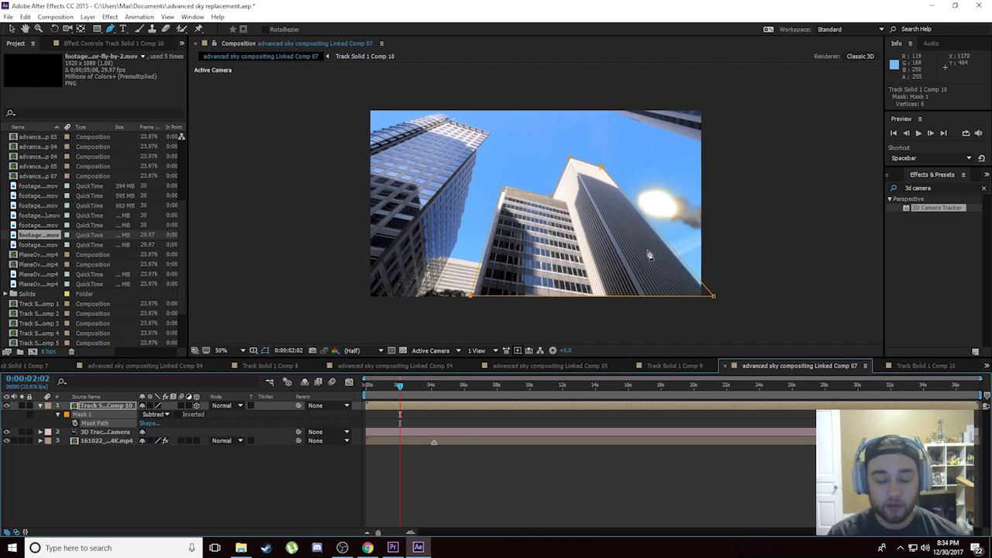
pyautogui.moveTo(398, 386); pyautogui.dragTo(406, 392)
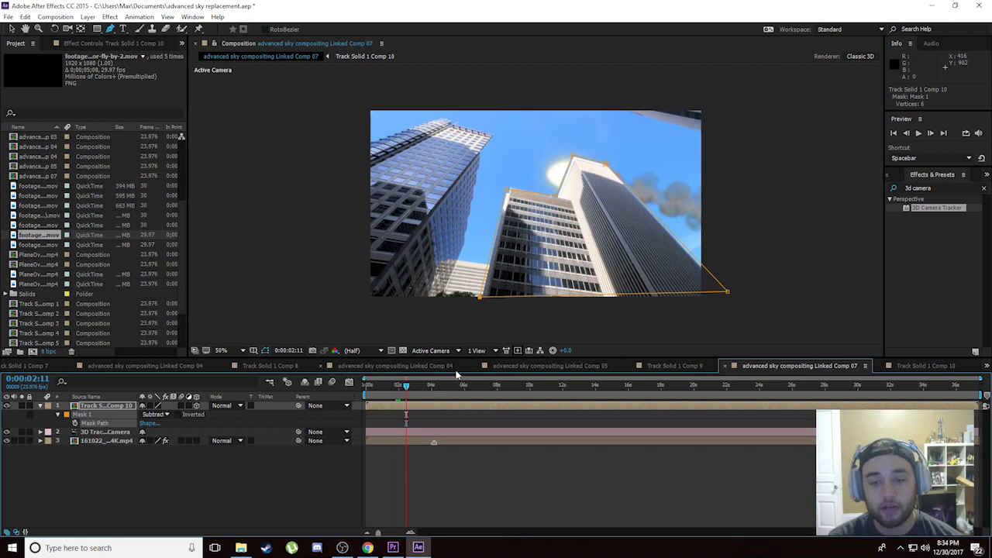
pyautogui.moveTo(409, 389); pyautogui.dragTo(385, 388)
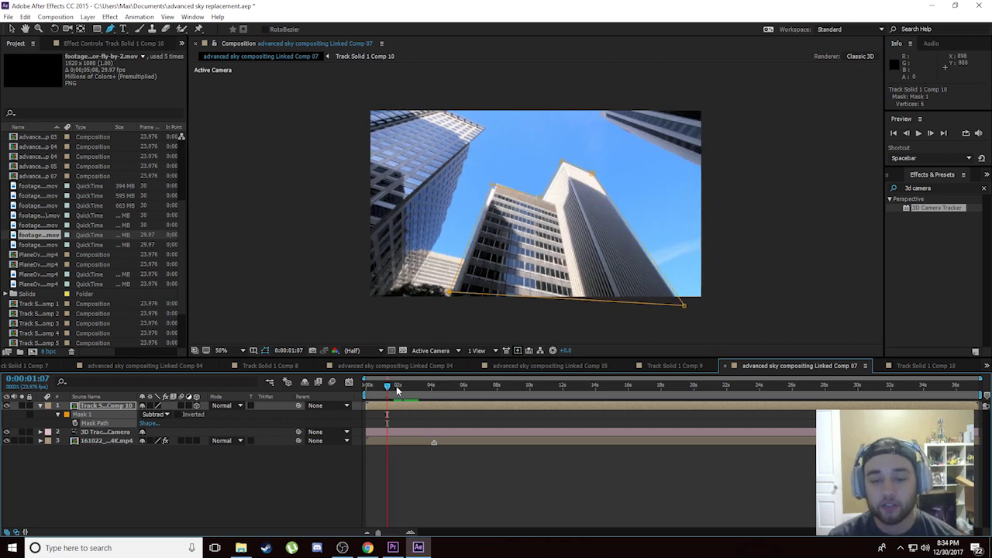
pyautogui.moveTo(391, 392)
pyautogui.mouseDown()
pyautogui.moveTo(441, 385)
pyautogui.moveTo(392, 386)
pyautogui.moveTo(436, 385)
pyautogui.moveTo(408, 386)
pyautogui.mouseUp()
# Draw a closed Mask 2 around the left building, curving its lower corner
pyautogui.click(445, 296)
pyautogui.click(467, 243)
pyautogui.click(480, 156)
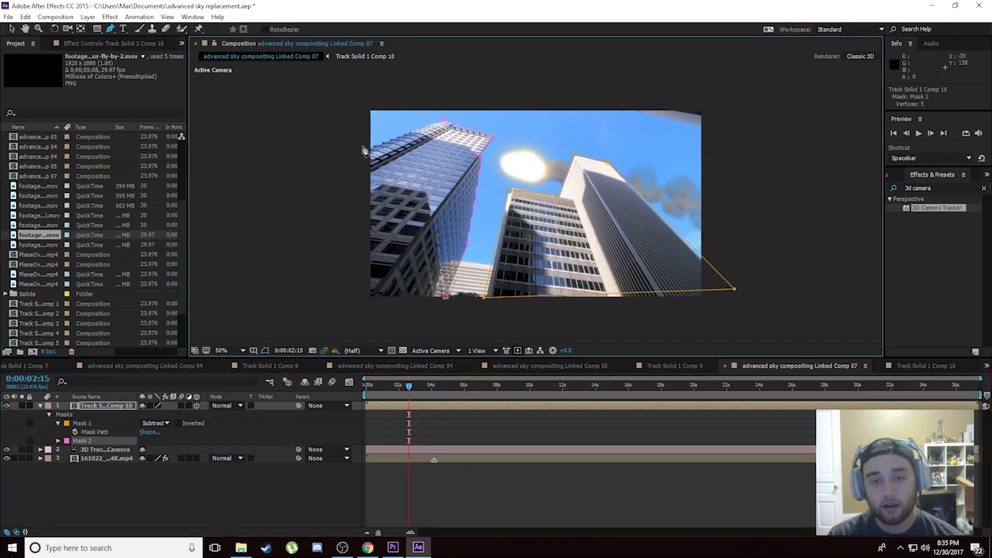
pyautogui.moveTo(344, 307); pyautogui.dragTo(349, 307)
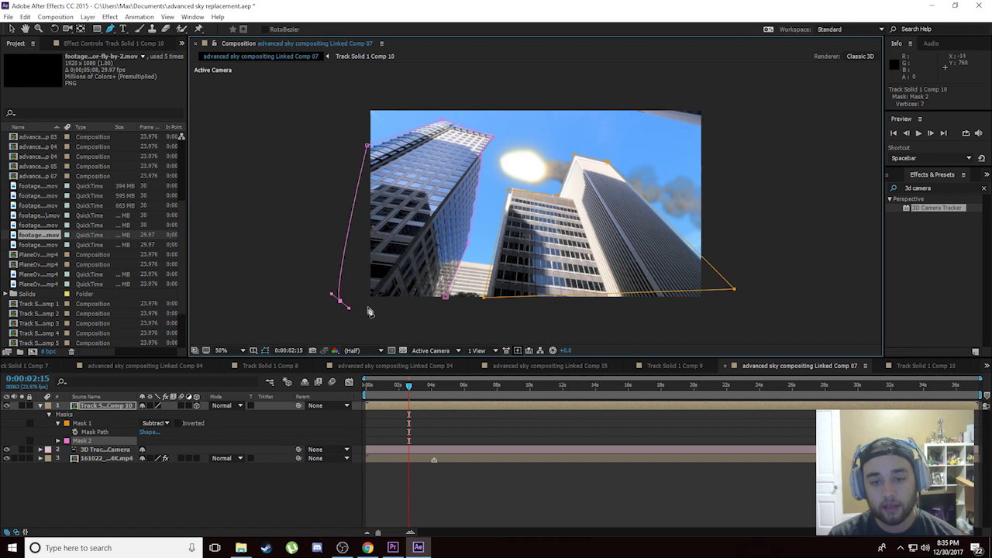
pyautogui.click(445, 296)
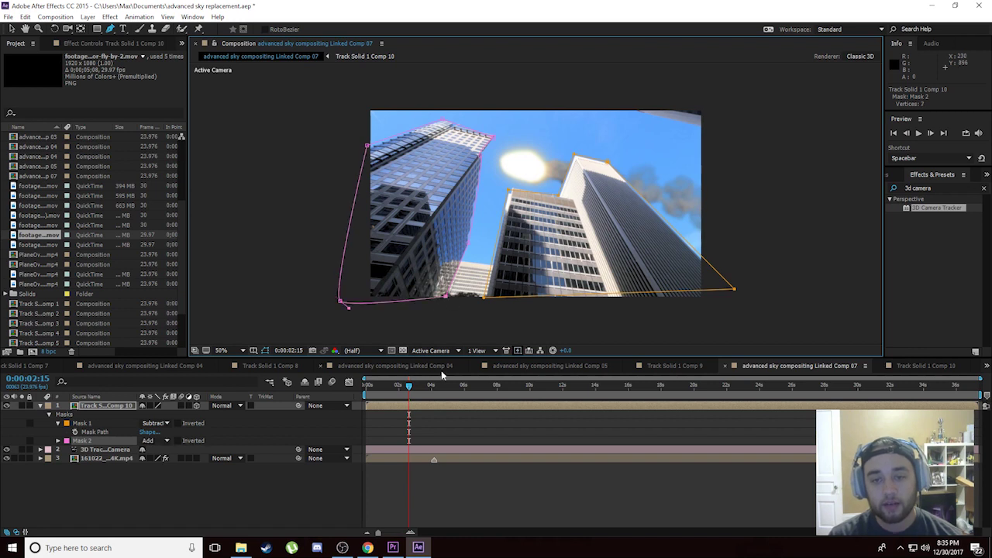
# Set Mask 2 to Subtract and review the frames around the two-second mark
pyautogui.click(166, 440)
pyautogui.click(165, 474)
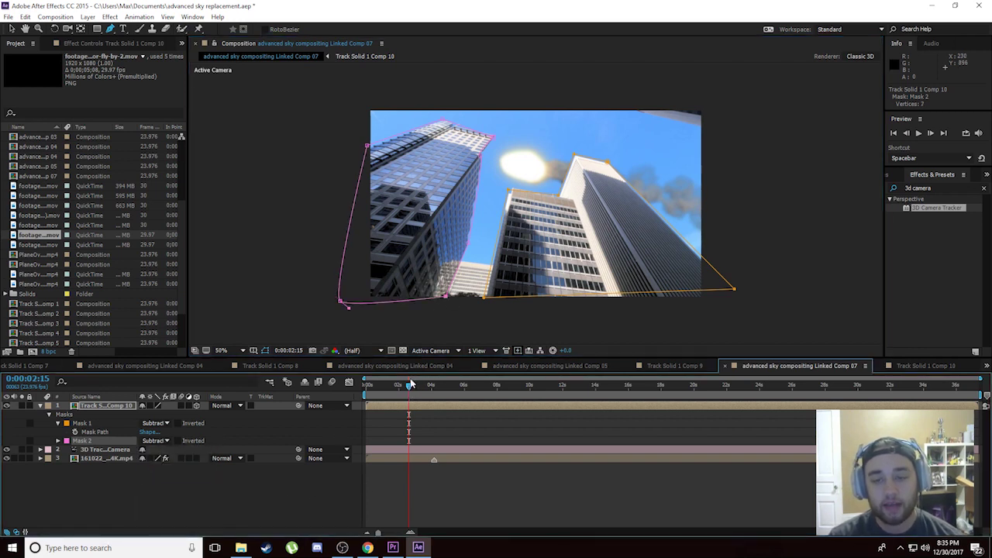
pyautogui.moveTo(408, 389); pyautogui.dragTo(457, 389)
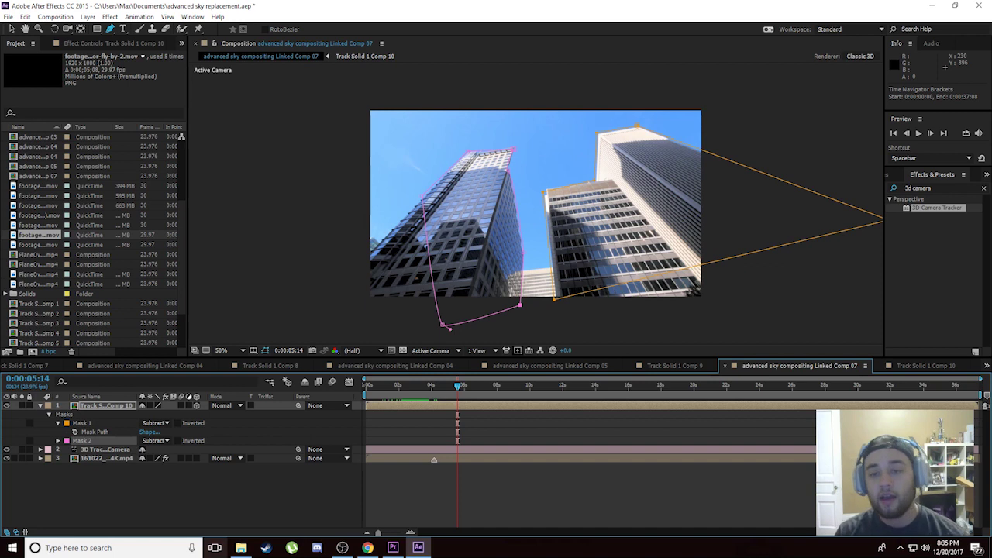
pyautogui.moveTo(478, 386); pyautogui.dragTo(431, 385)
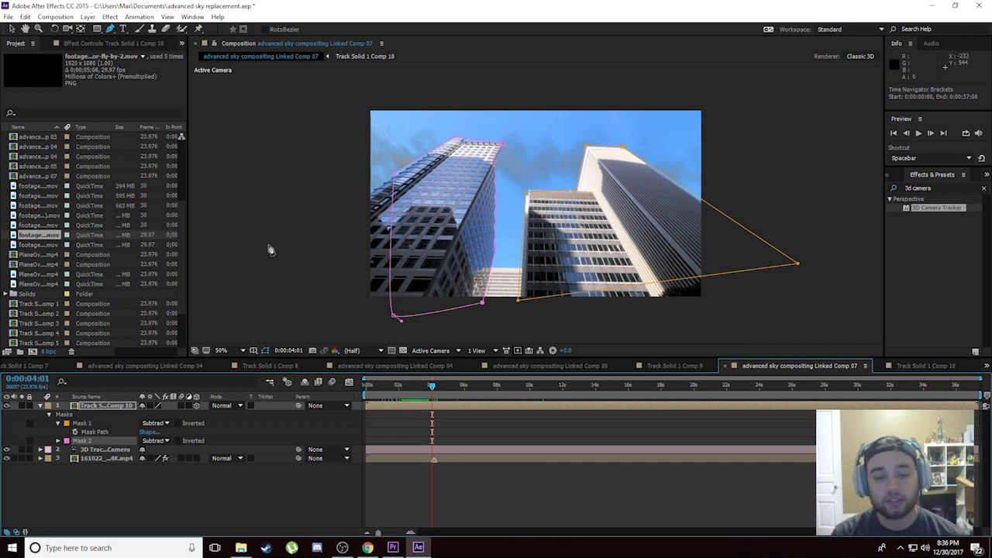
# Inspect the 4K city footage's 3D Camera Tracker in Effect Controls, then hide its track points
pyautogui.click(93, 458)
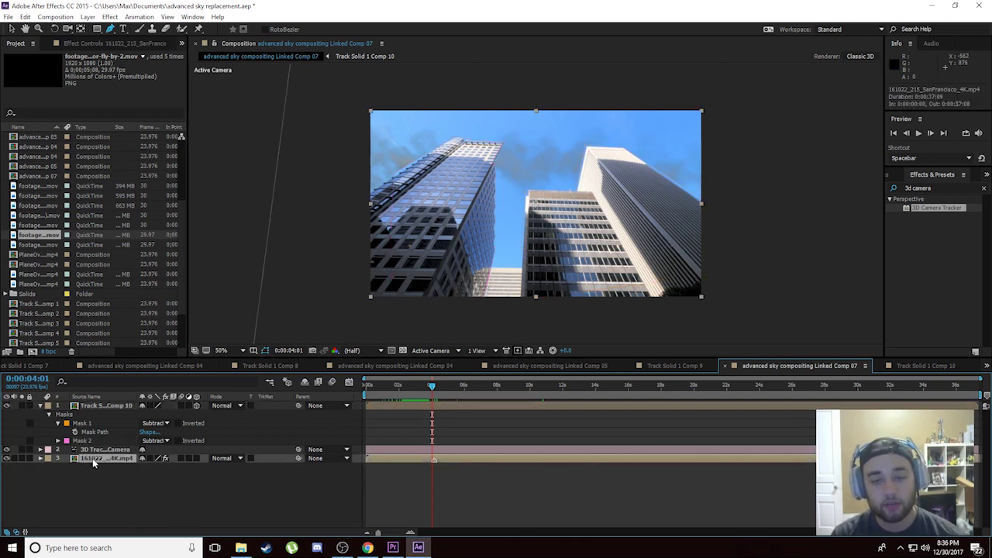
pyautogui.click(117, 43)
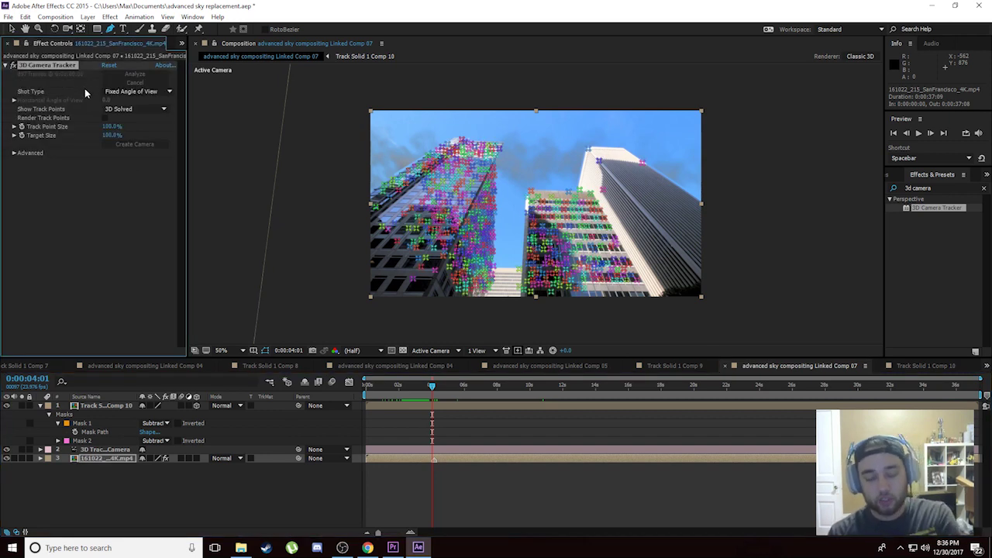
pyautogui.click(85, 88)
# Scrub back to 0:00:02:22 where the meteor passes the towers and save the project
pyautogui.moveTo(431, 385); pyautogui.dragTo(414, 397)
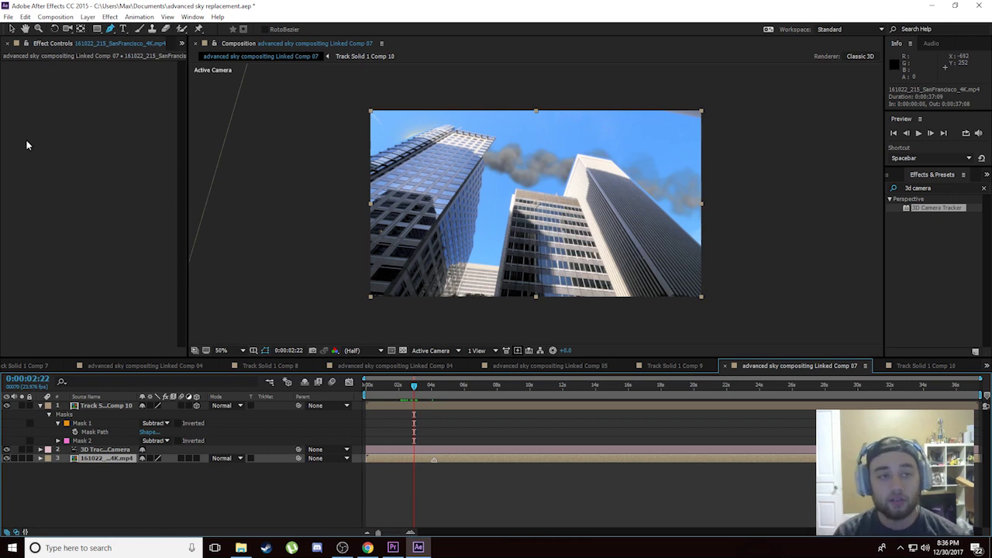
pyautogui.click(8, 16)
pyautogui.click(34, 112)
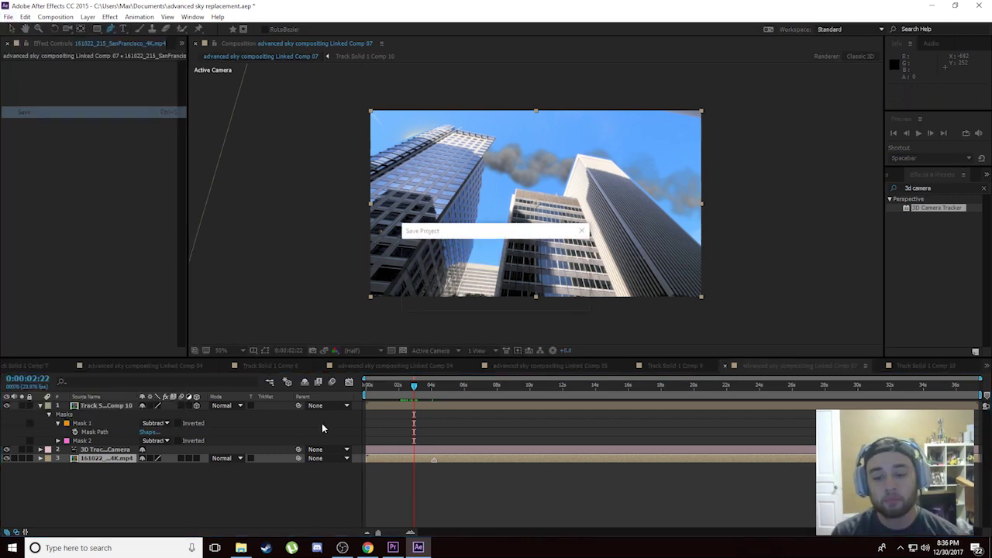